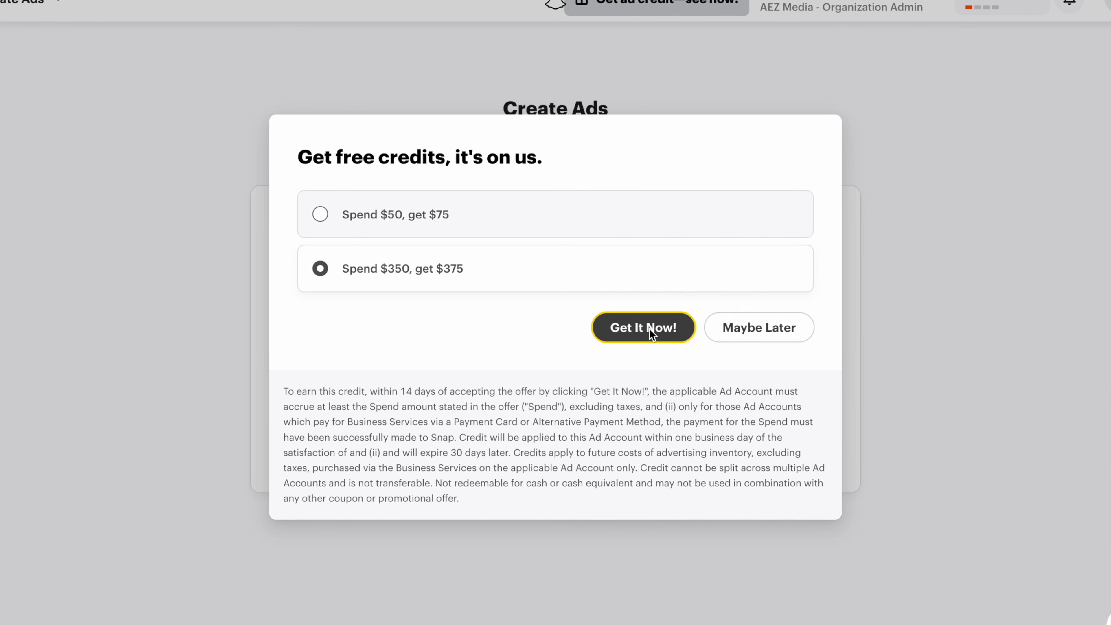
Step: Claim the offer of $375 free ad credit for spending $350
left_click(658, 332)
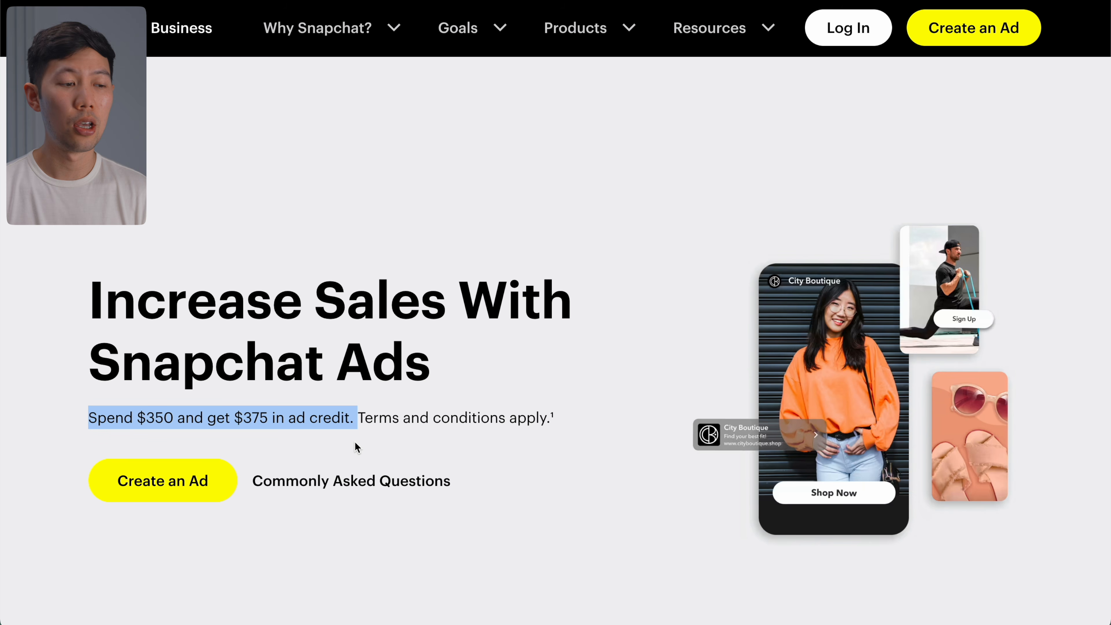
Step: Start the sign-up to create an ad from the Snapchat for Business page
left_click(67, 290)
scroll(66, 289, "down", 3)
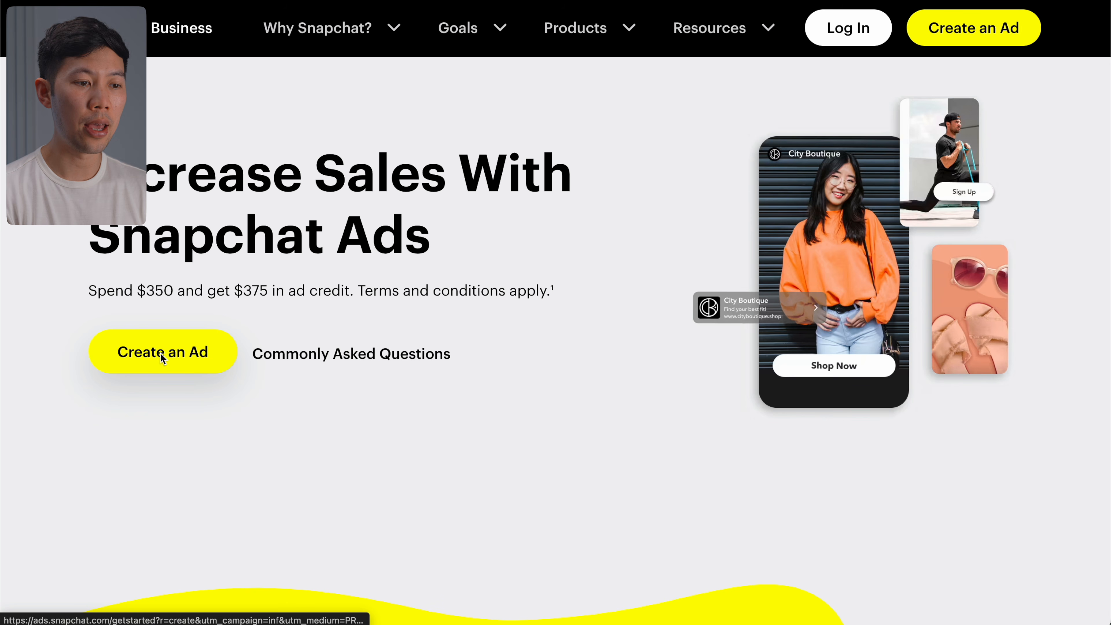
left_click(148, 355)
Step: Fill in the first name, last name, username, email and business website
left_click(466, 170)
key("Tab")
key("Tab")
type("TestDummyAndrew")
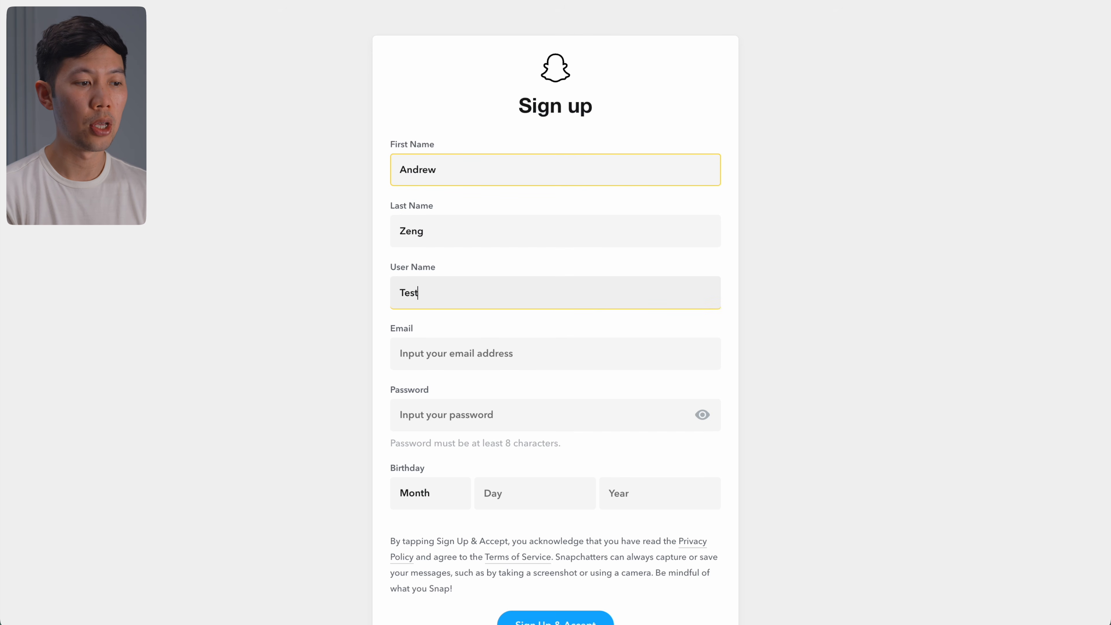
key("Tab")
scroll(426, 353, "down", 1)
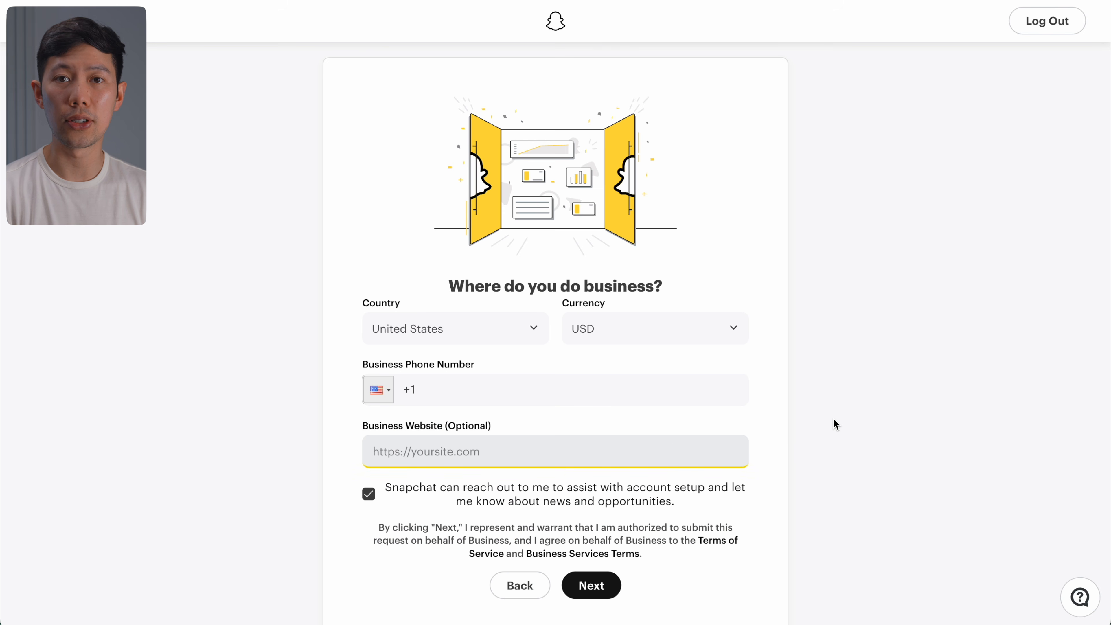
type("https://www.aezmedia.com")
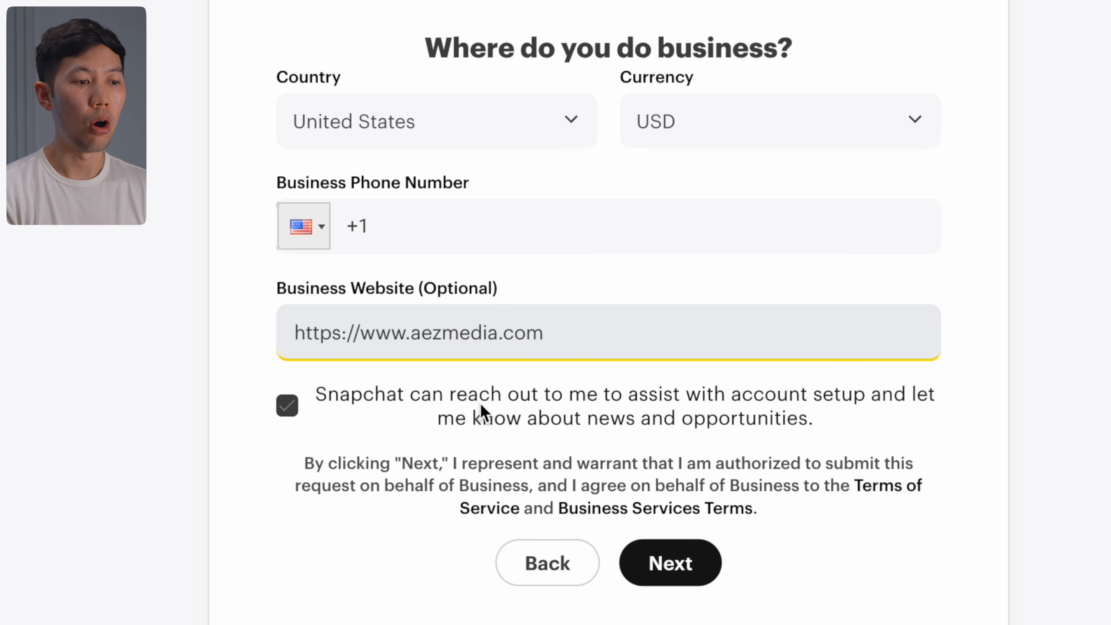
Step: Submit the business location details and continue to the Manage Ads dashboard
left_click(657, 557)
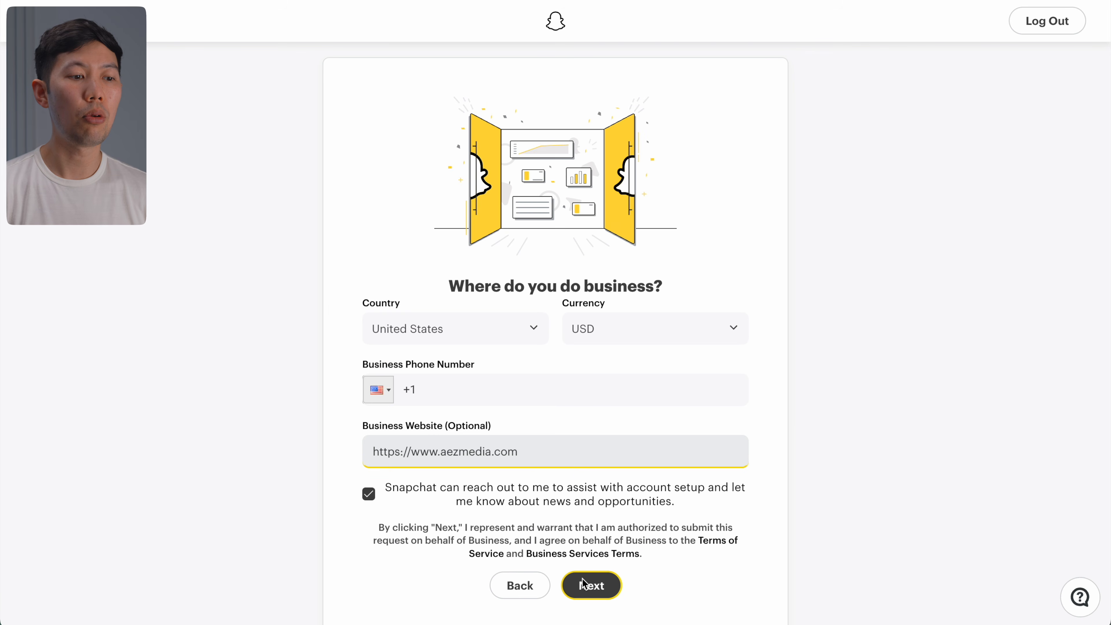
left_click(582, 578)
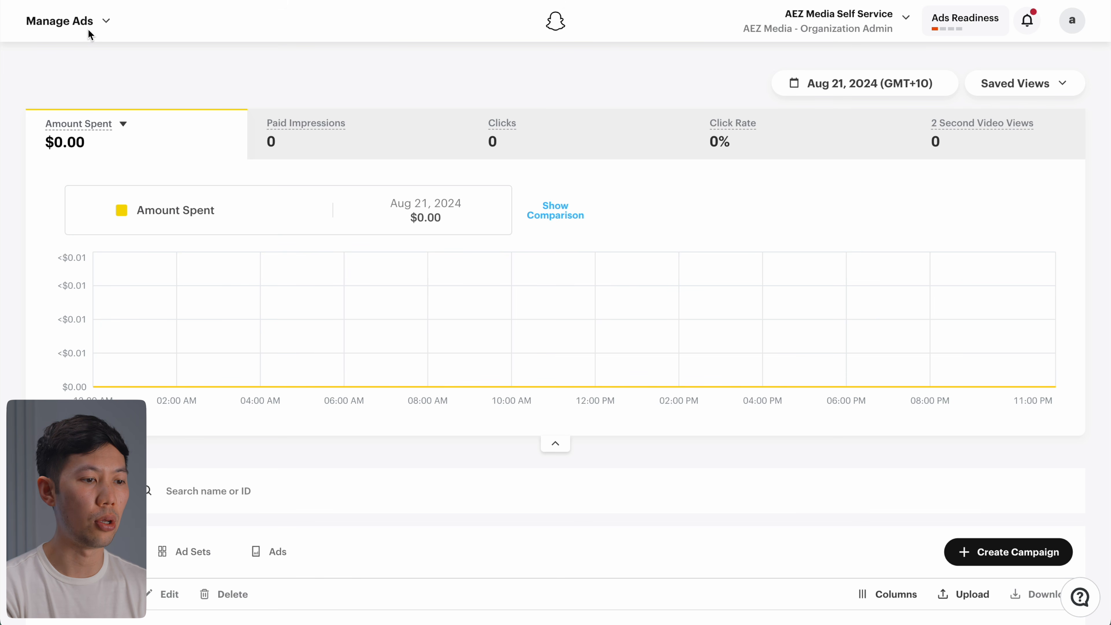
Step: Open the Manage Ads navigation menu listing Pixels, Apps, Catalogs and other tools
left_click(93, 22)
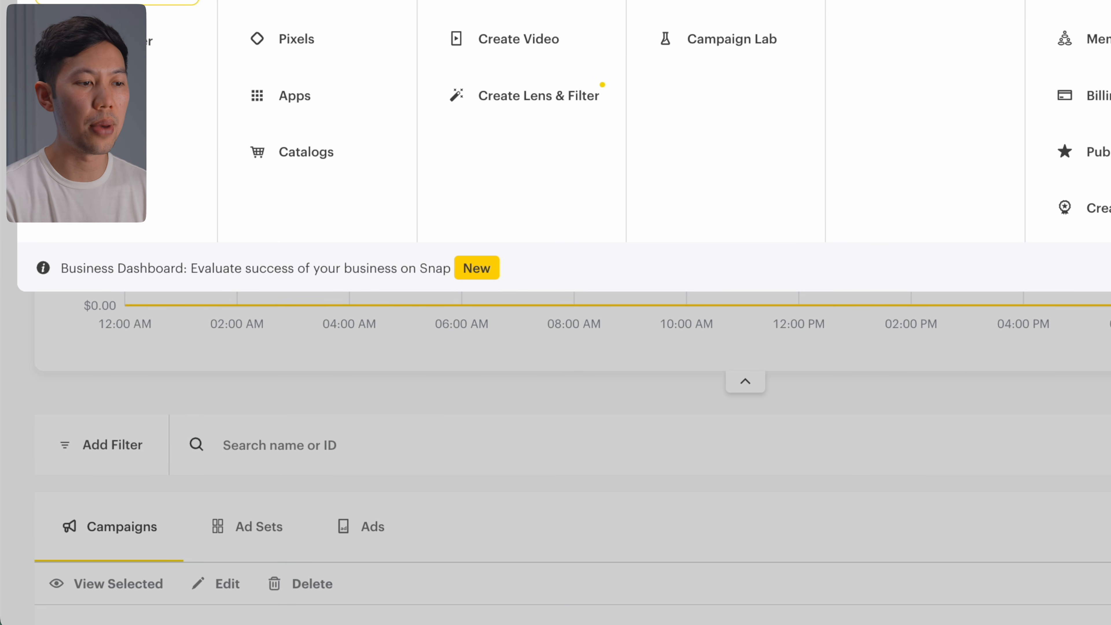
Step: Close the menu and view the empty Ad Sets and Ads lists
key("Escape")
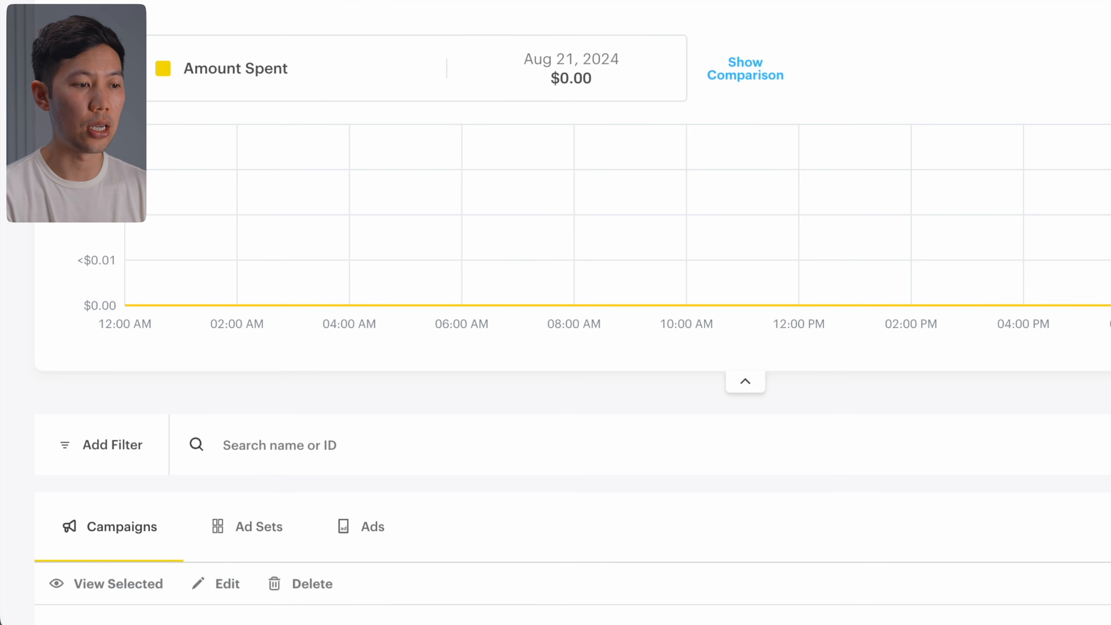
scroll(573, 332, "down", 1)
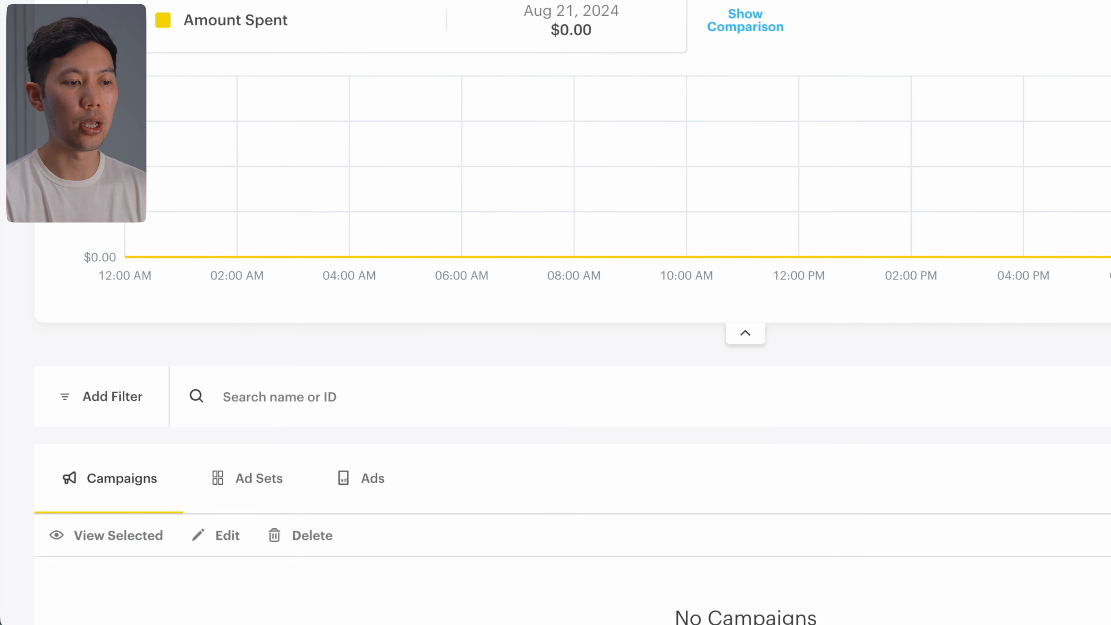
scroll(285, 155, "down", 3)
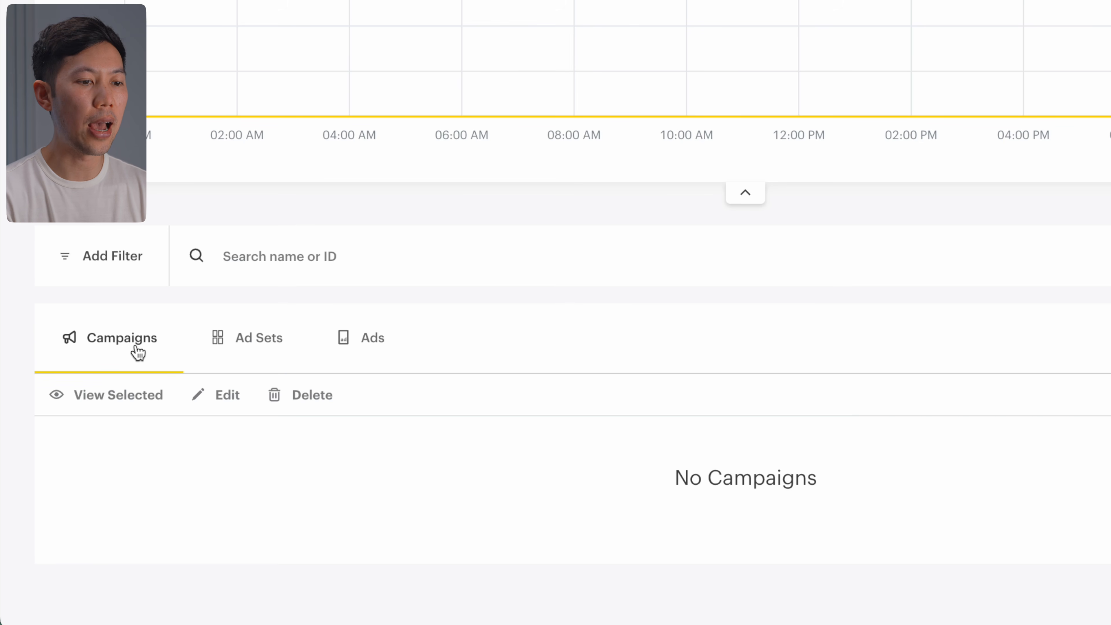
left_click(250, 349)
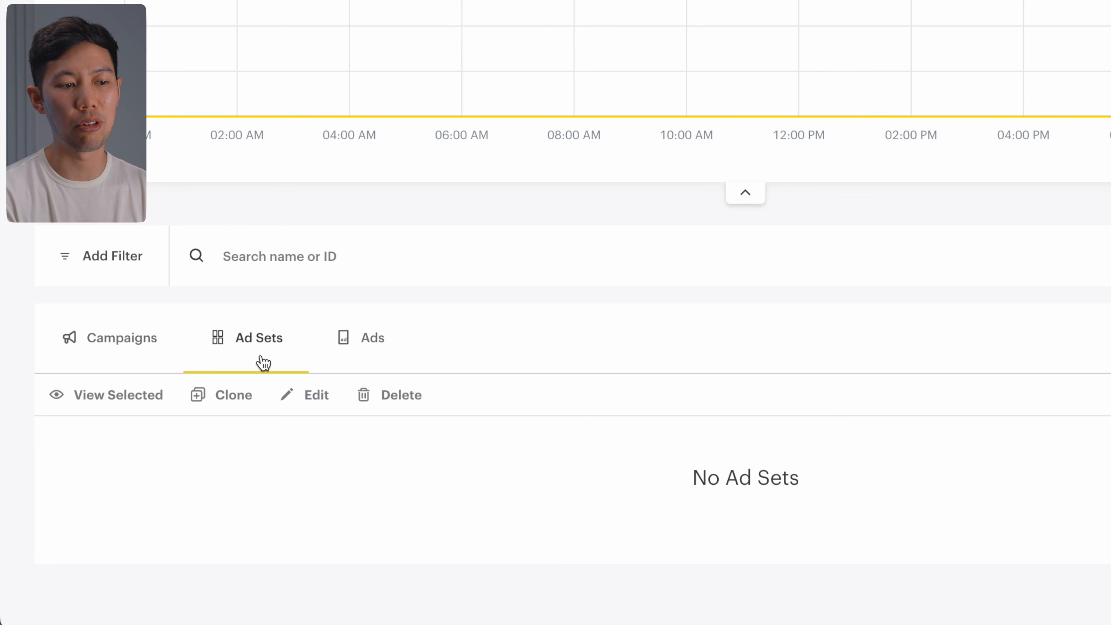
left_click(361, 352)
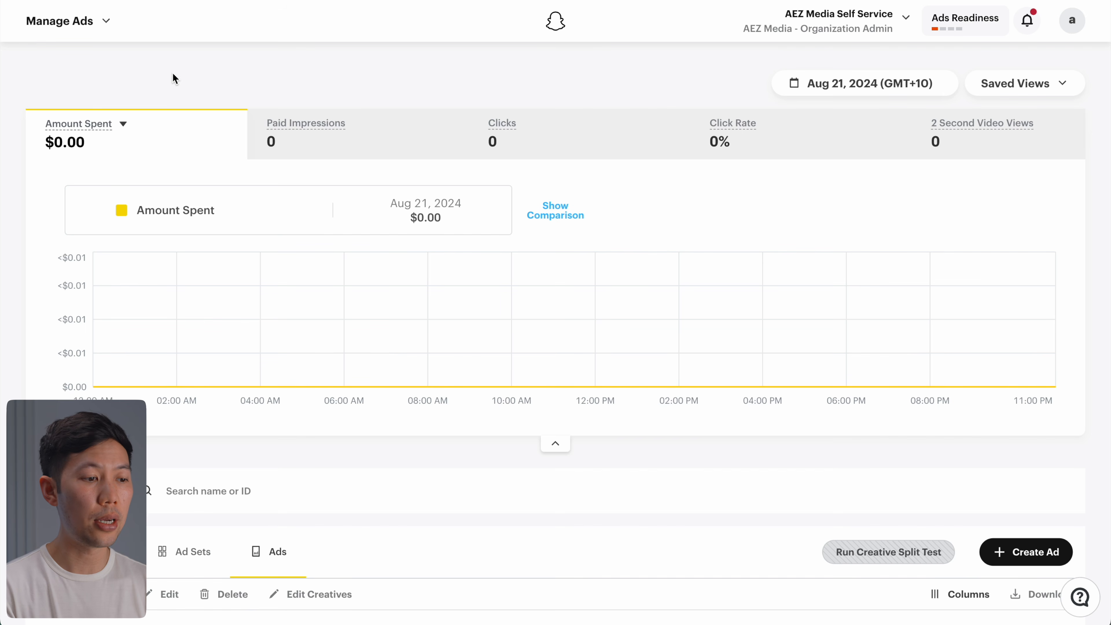
Step: Set up Pixel web events via Partner Integration and choose Shopify
left_click(105, 22)
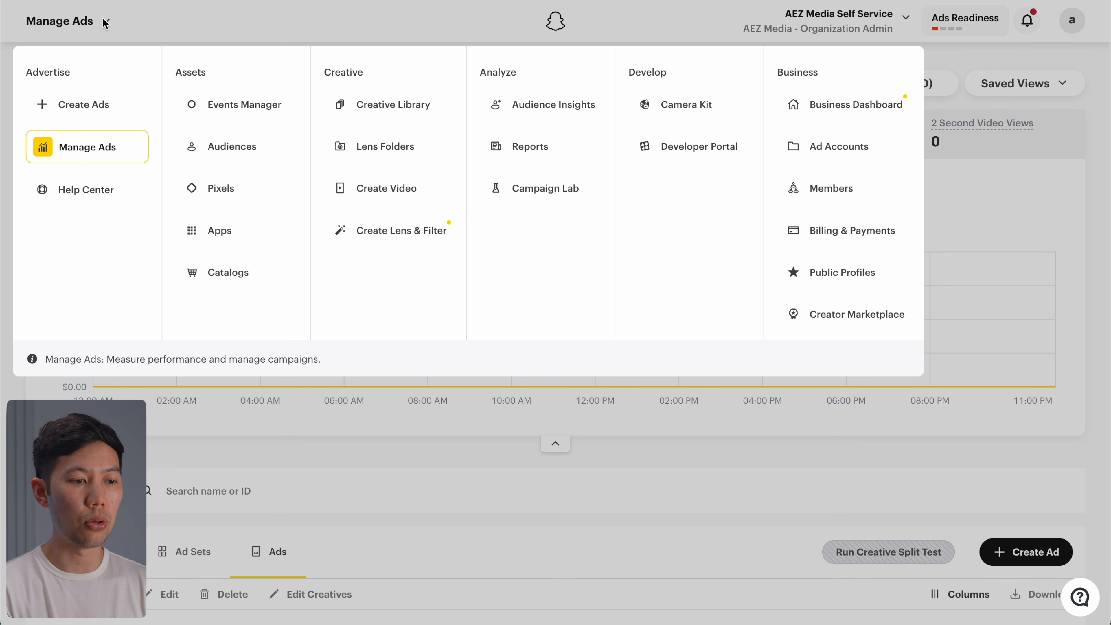
left_click(247, 197)
left_click(868, 86)
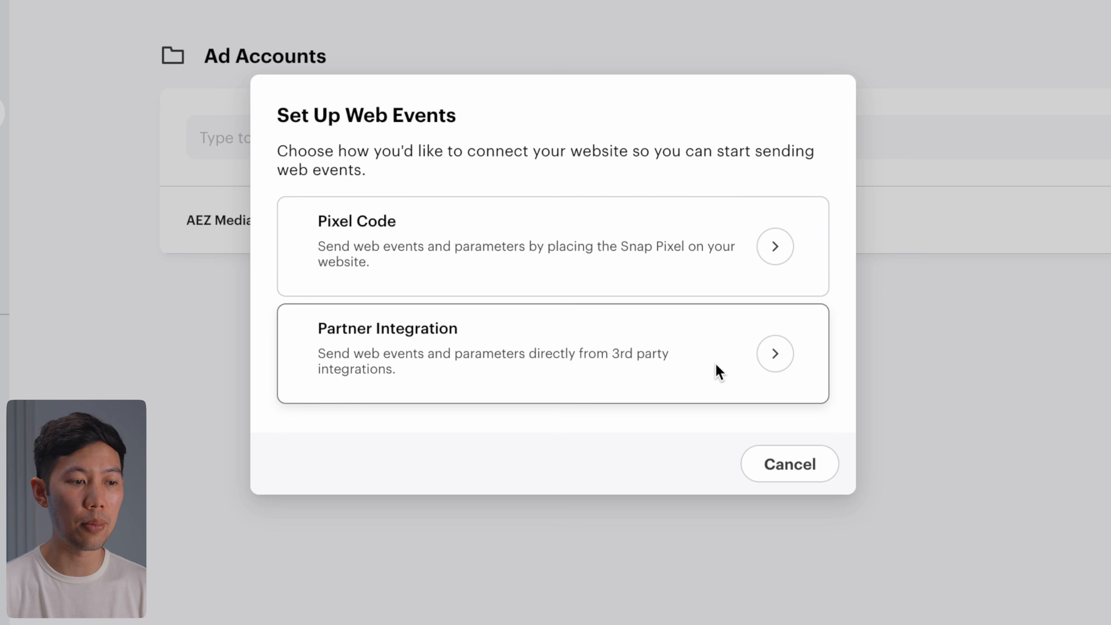
left_click(783, 351)
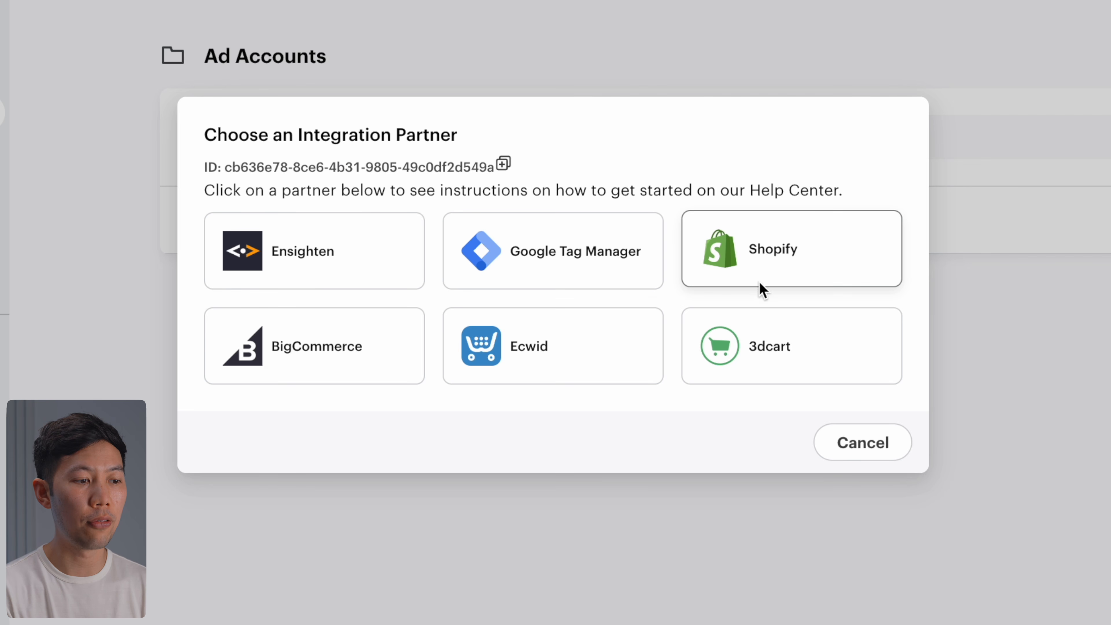
left_click(758, 272)
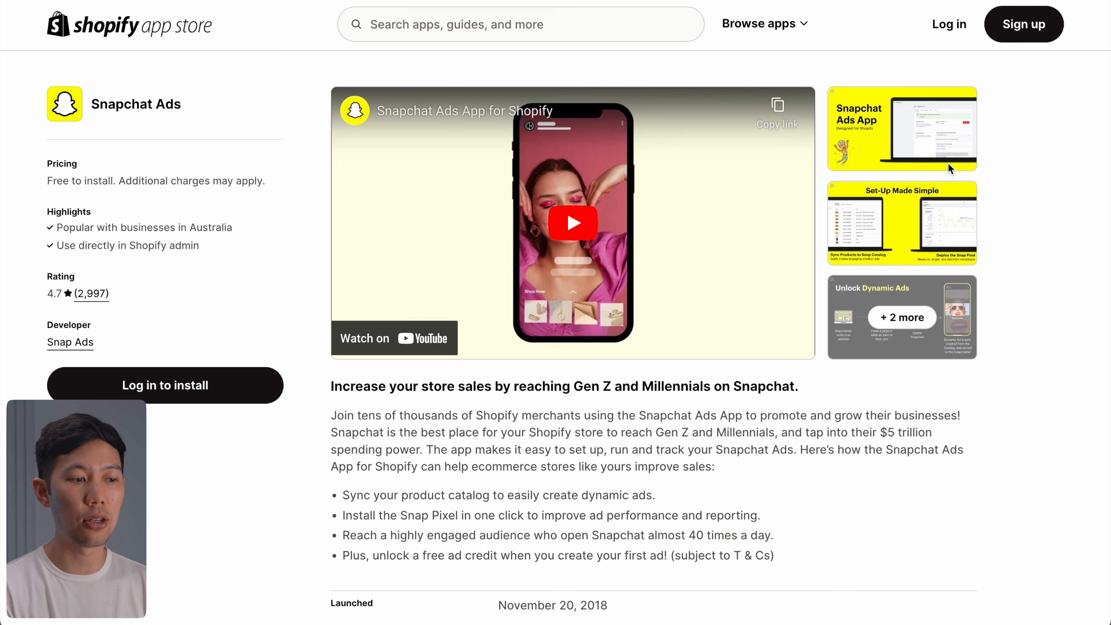
scroll(1037, 127, "down", 4)
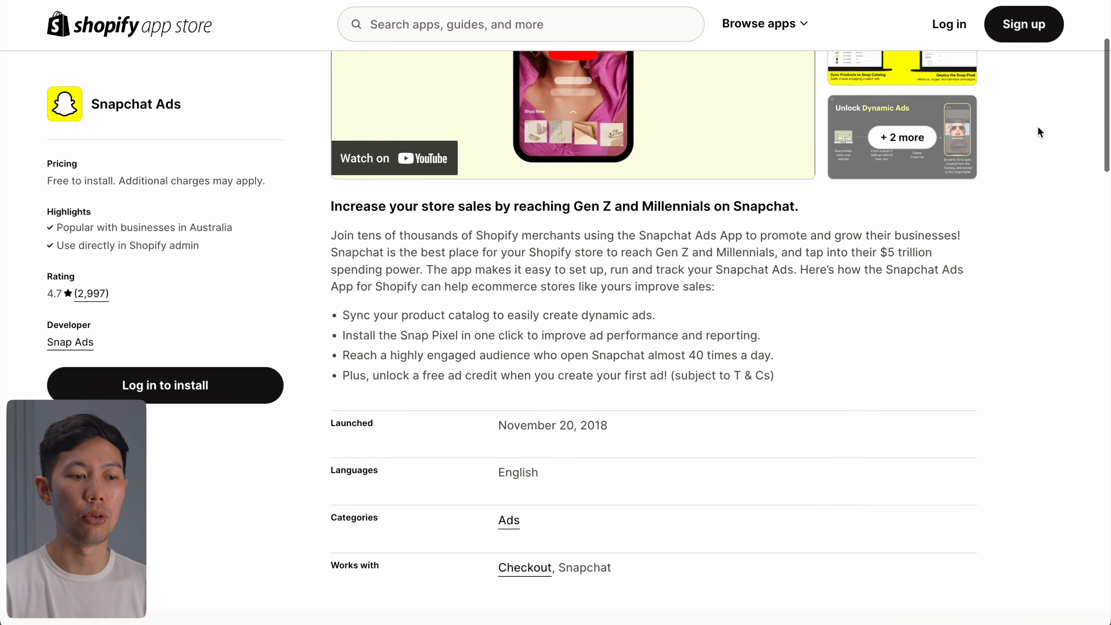
scroll(1037, 128, "up", 4)
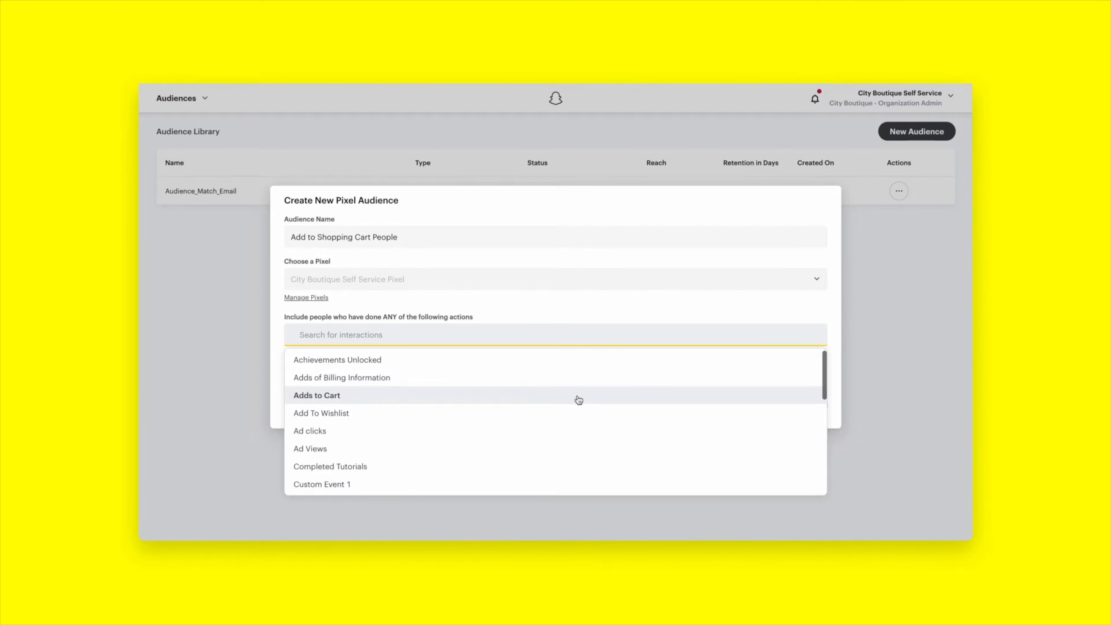
Step: Create the pixel audience from Adds to Cart and Checkouts Started events
left_click(578, 399)
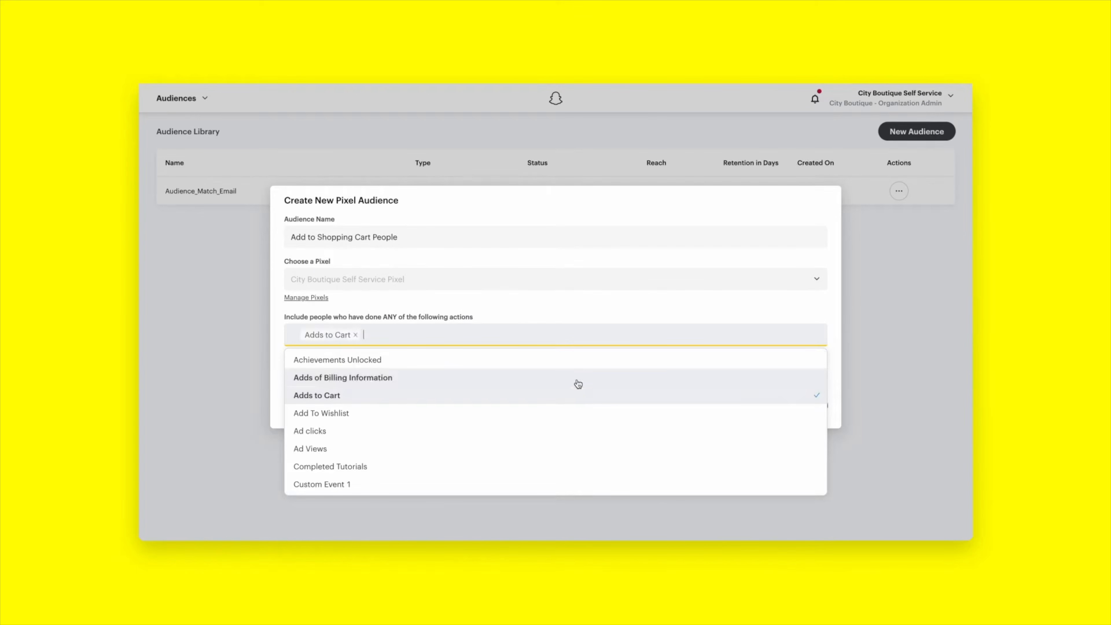
type("check")
left_click(396, 361)
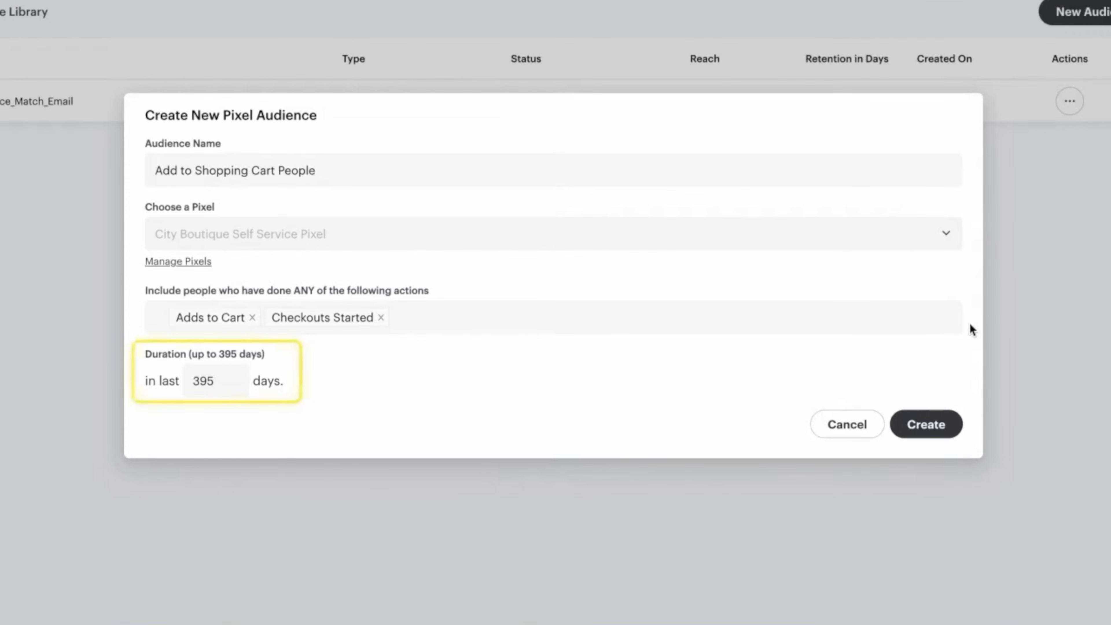
left_click(933, 427)
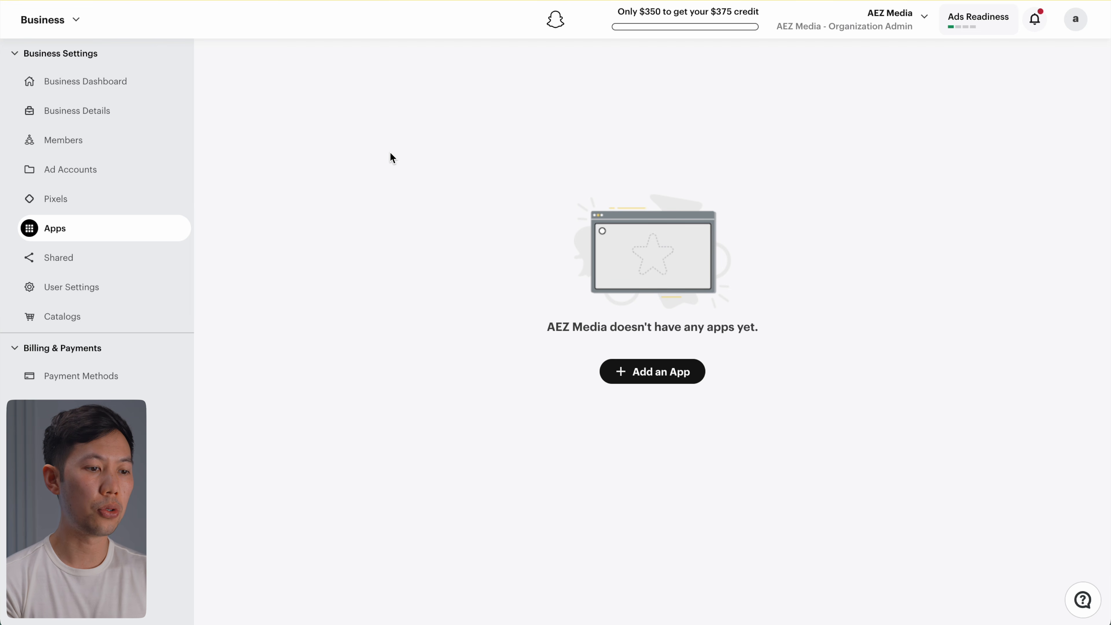
Step: Go to Create Ads from the Advertise section of the navigation menu
left_click(67, 26)
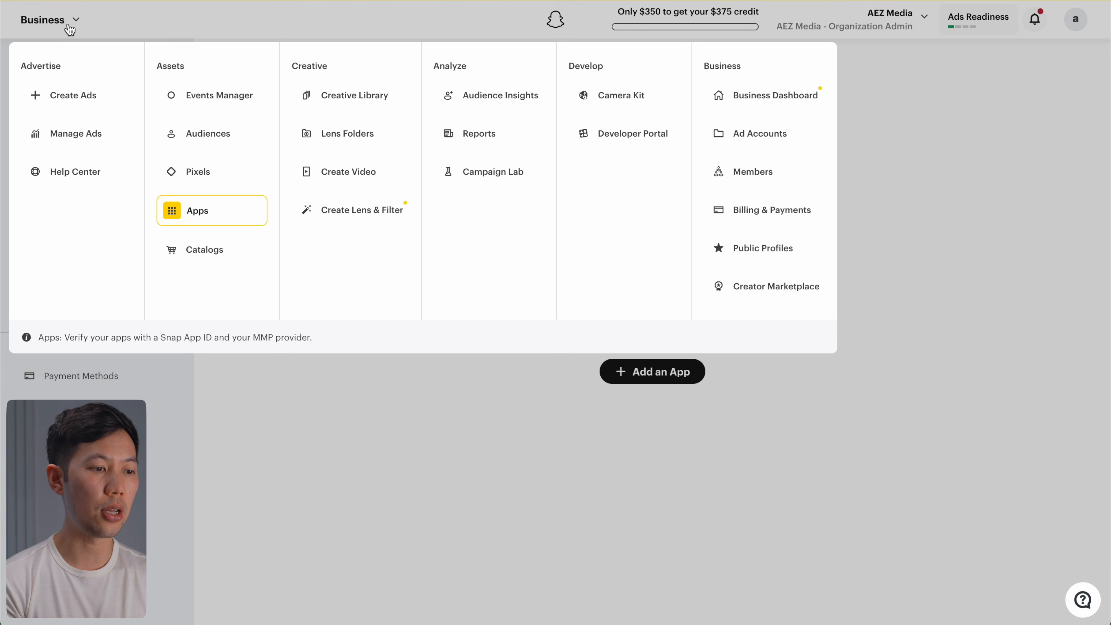
left_click(95, 94)
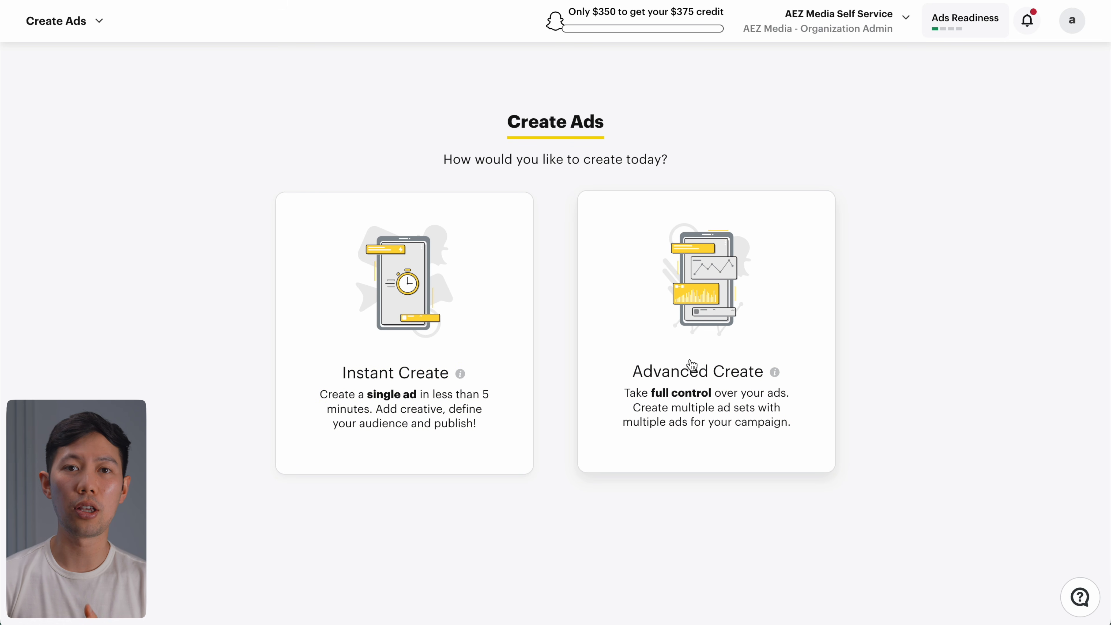
Step: Choose Advanced Create and review the campaign objectives, from Awareness & Engagement to Sales
left_click(784, 359)
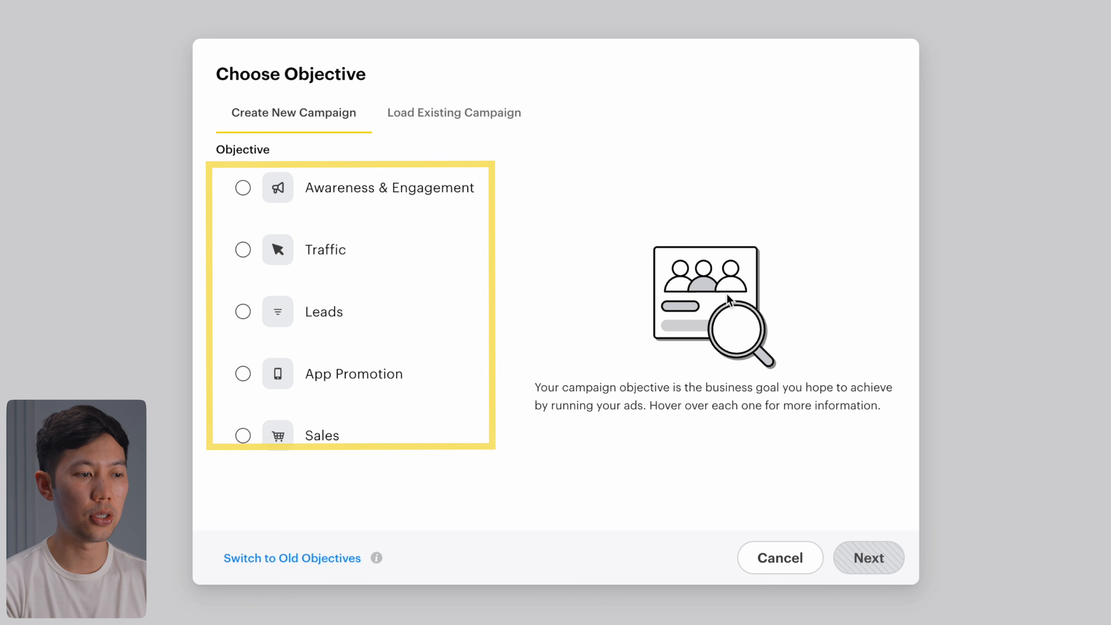
mouse_move(382, 313)
mouse_move(370, 185)
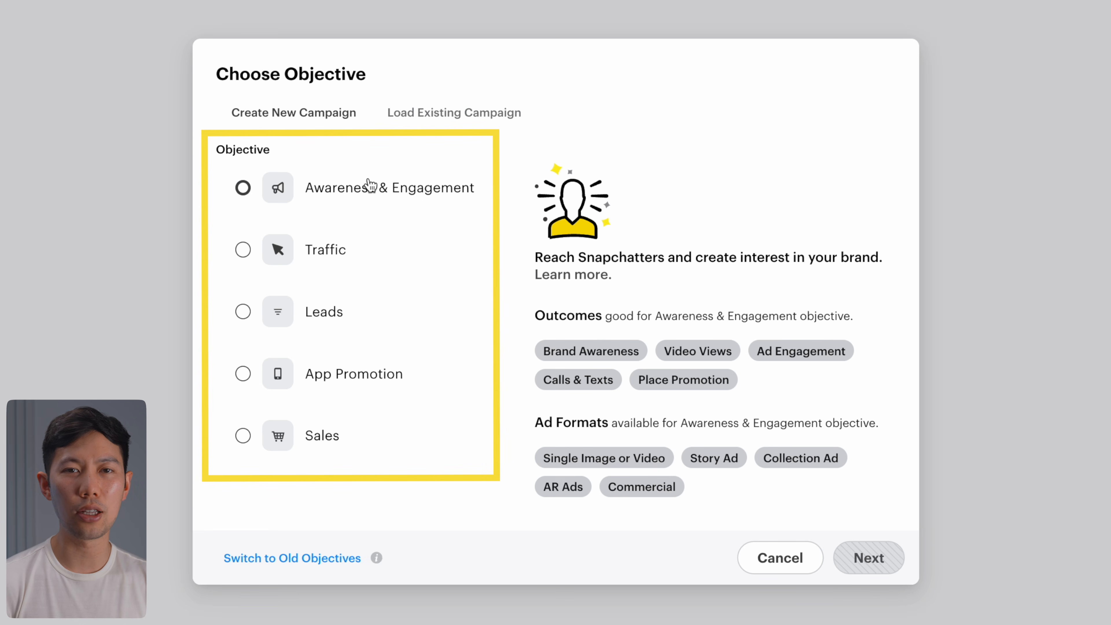
mouse_move(359, 455)
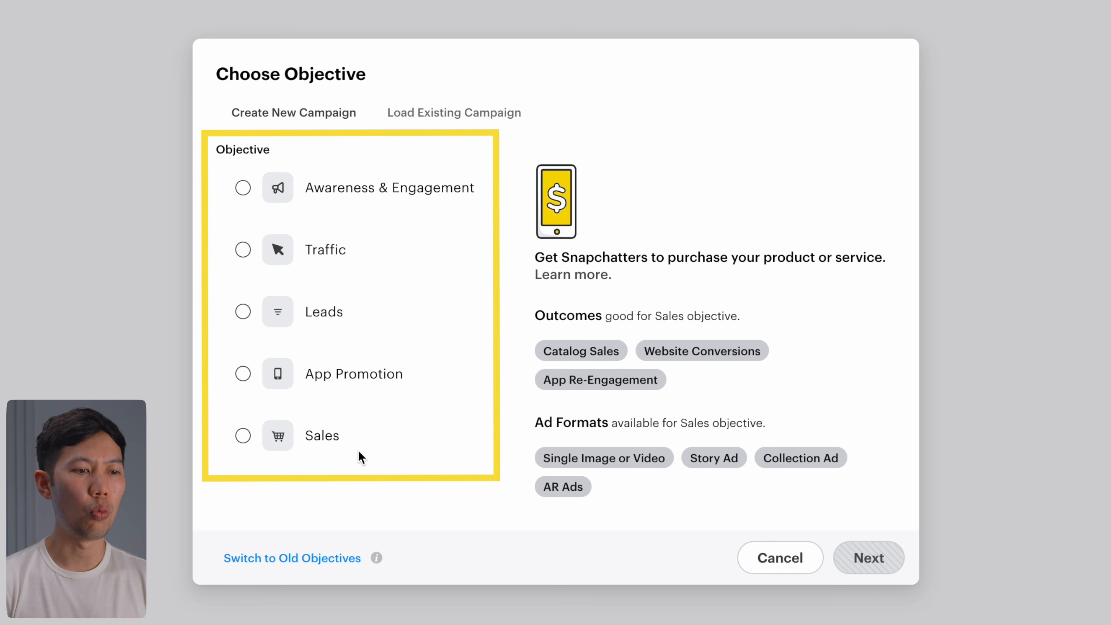
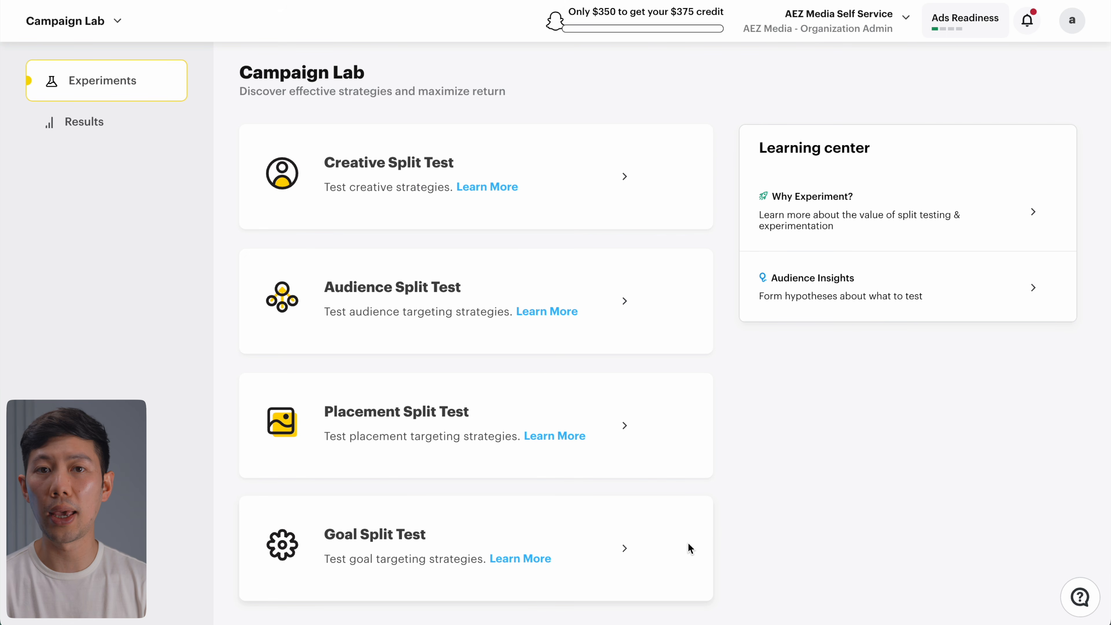
Step: Start an Advanced Create campaign with the Awareness & Engagement objective
left_click(72, 21)
left_click(112, 102)
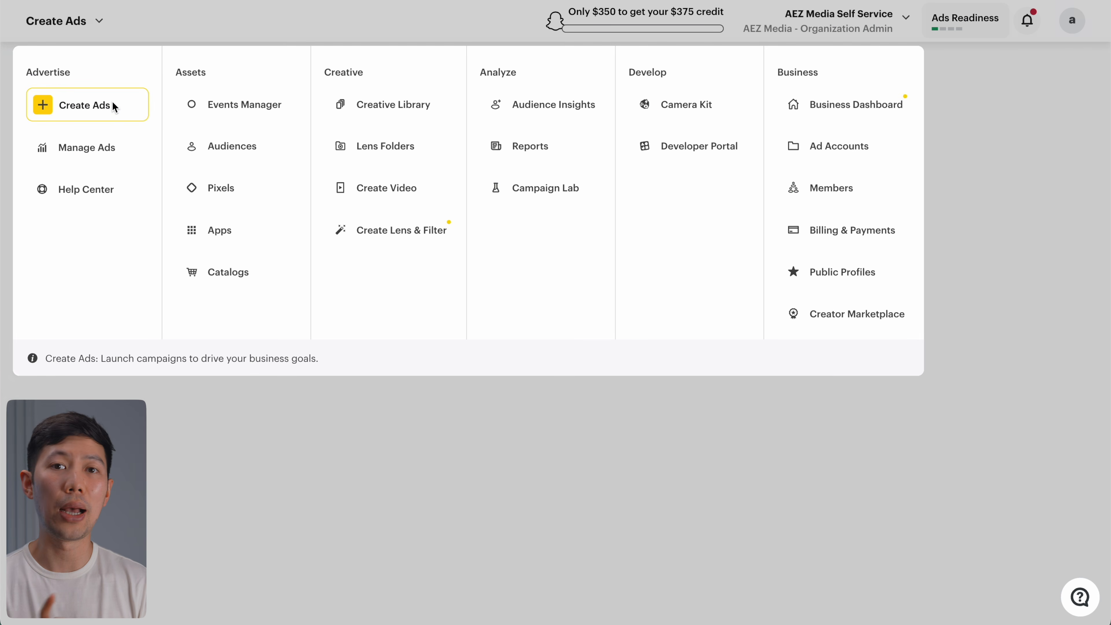
left_click(669, 276)
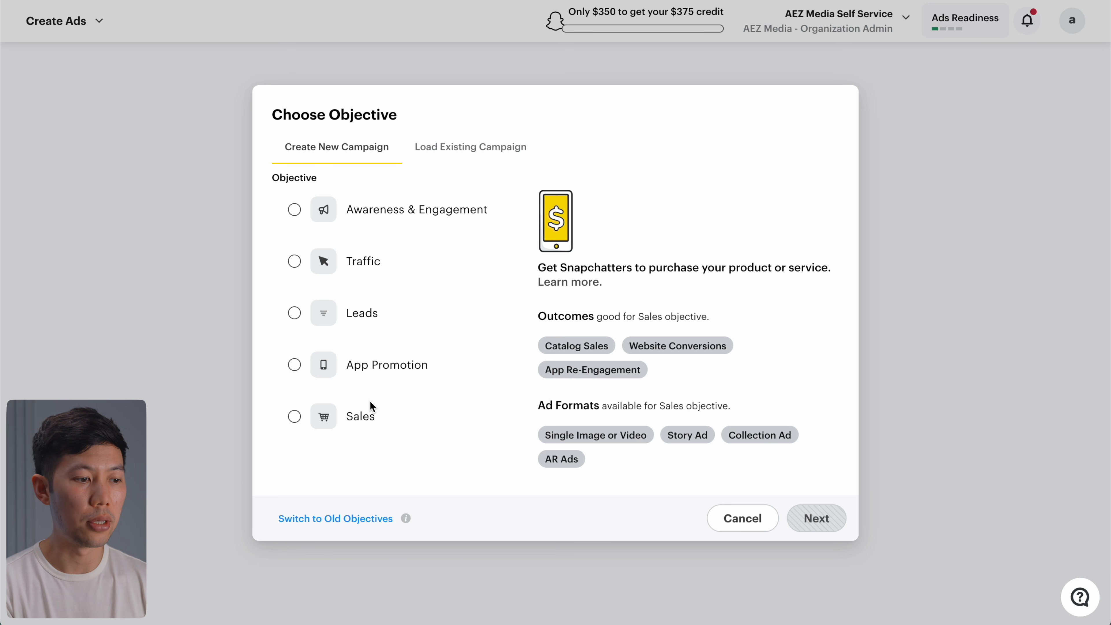
left_click(362, 419)
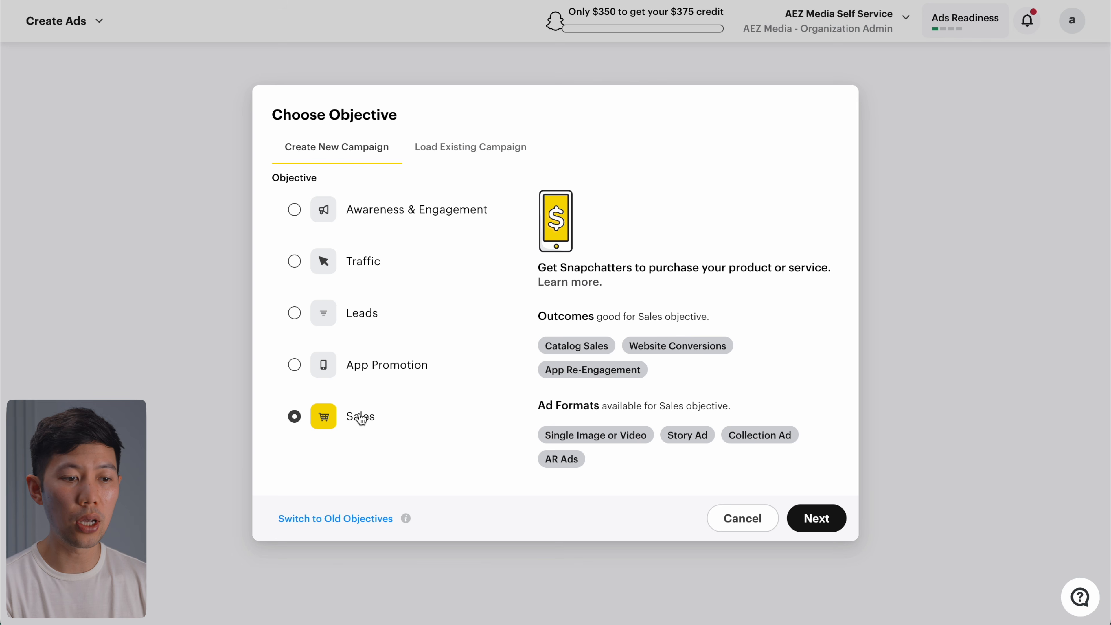
left_click(355, 207)
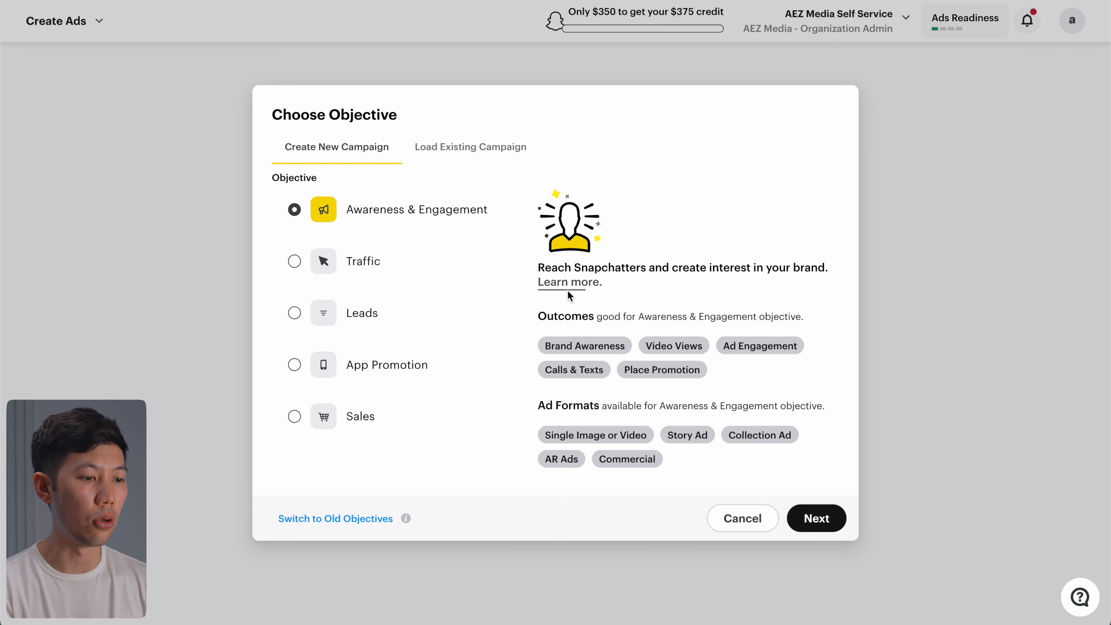
mouse_move(680, 347)
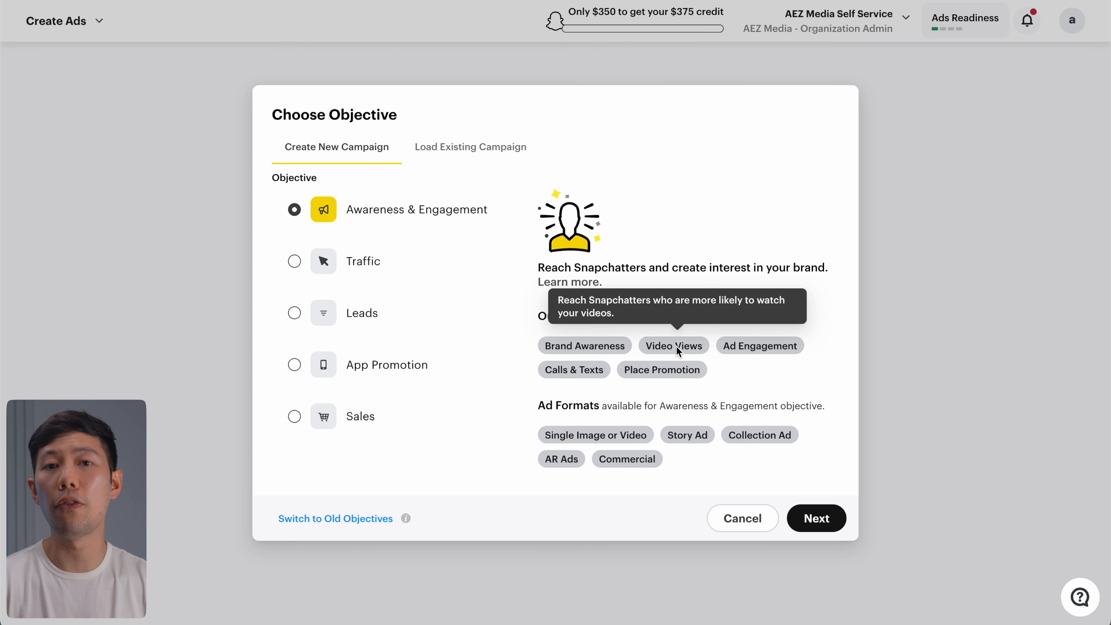
left_click(826, 510)
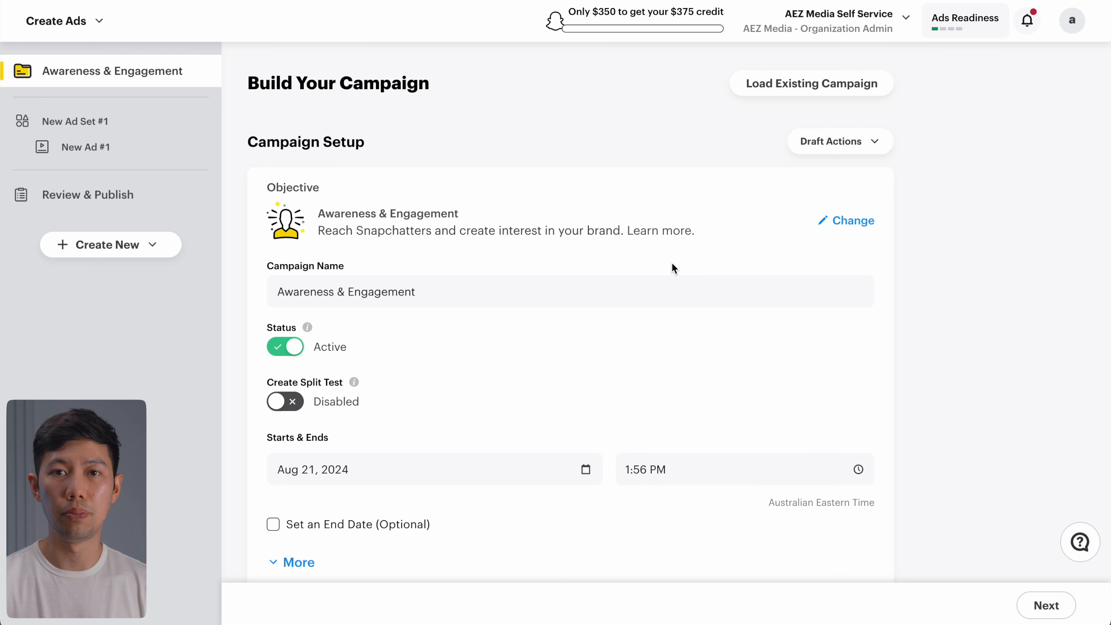
Step: Name the campaign '2024 Aug - Test Campaign - A/B Split Test' and set its status to Paused
triple_click(672, 290)
type("2024")
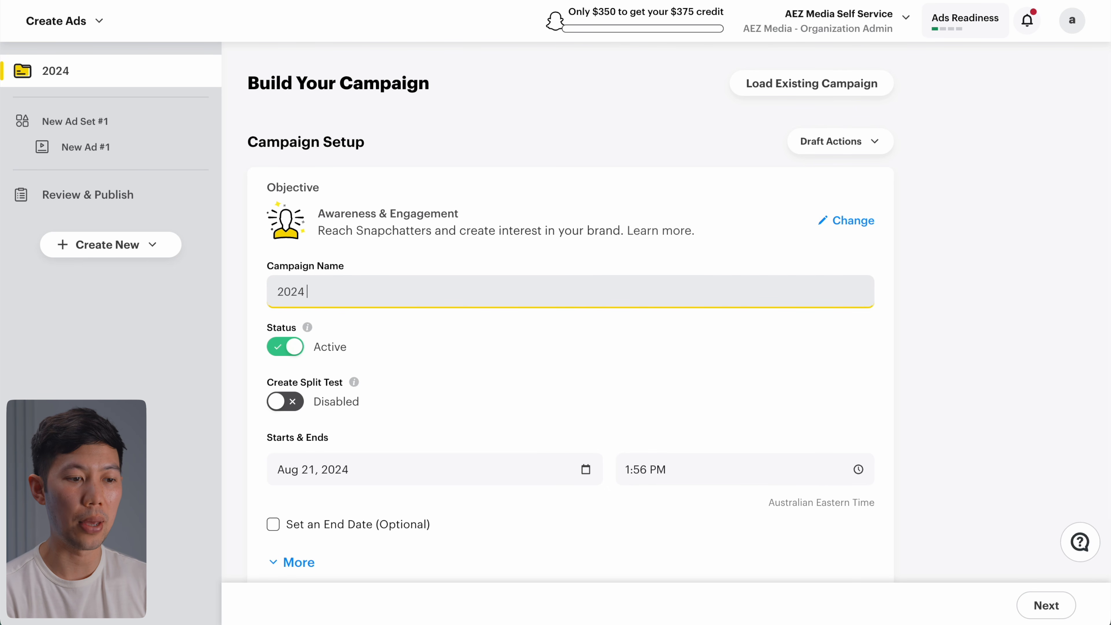
type(" Aug - Test cam")
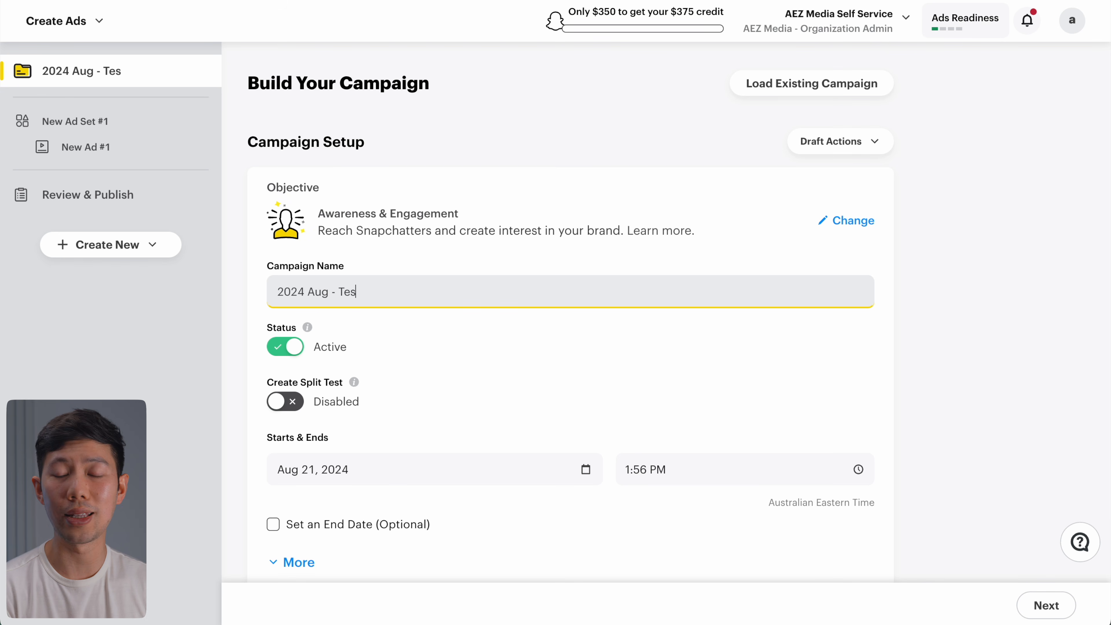
key("BackSpace")
key("BackSpace")
key("BackSpace")
type("Campaign")
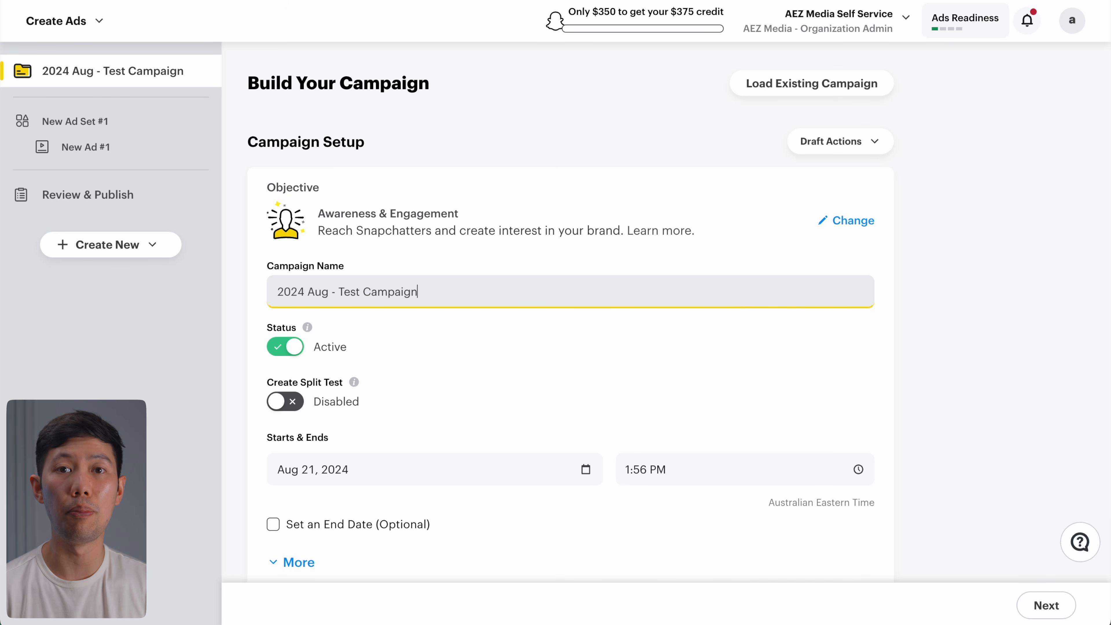
type(" - A/B Split Test")
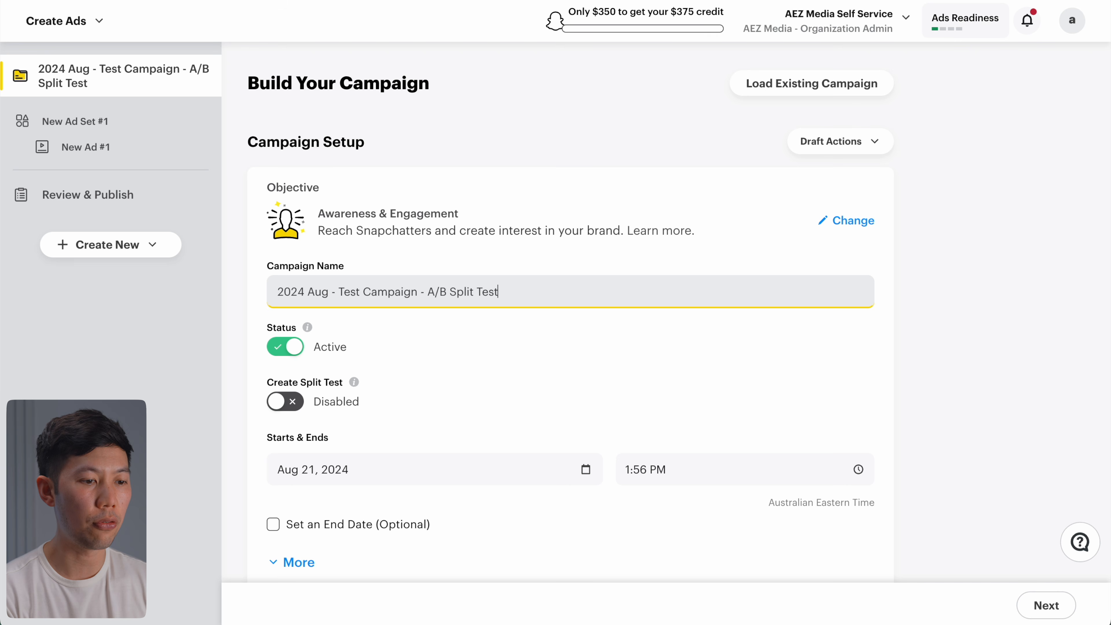
left_click(541, 266)
scroll(542, 266, "down", 2)
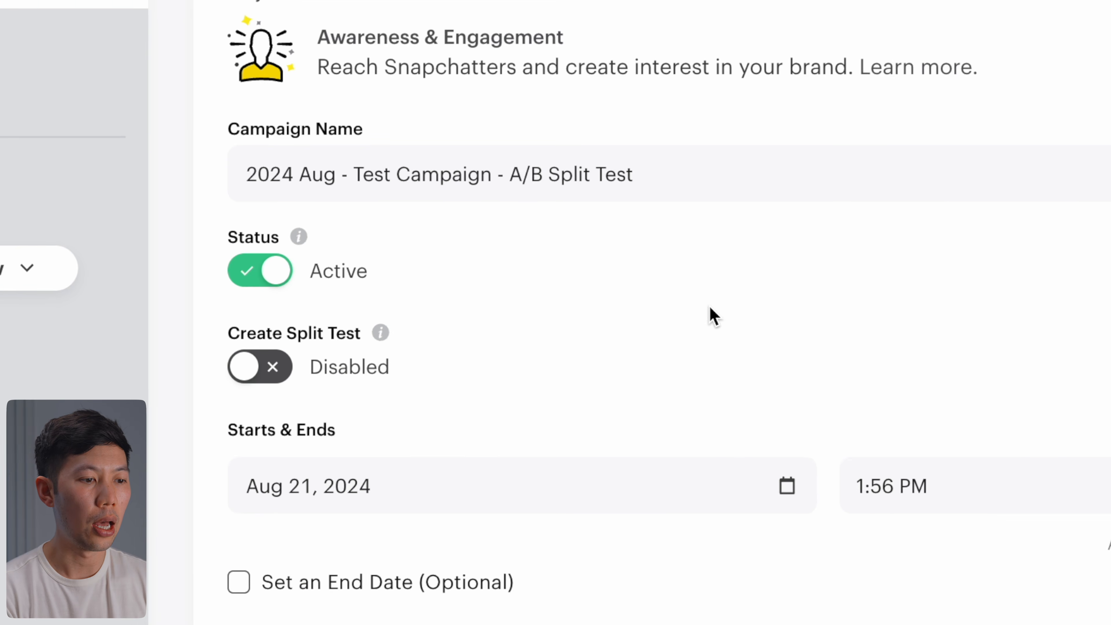
left_click(277, 276)
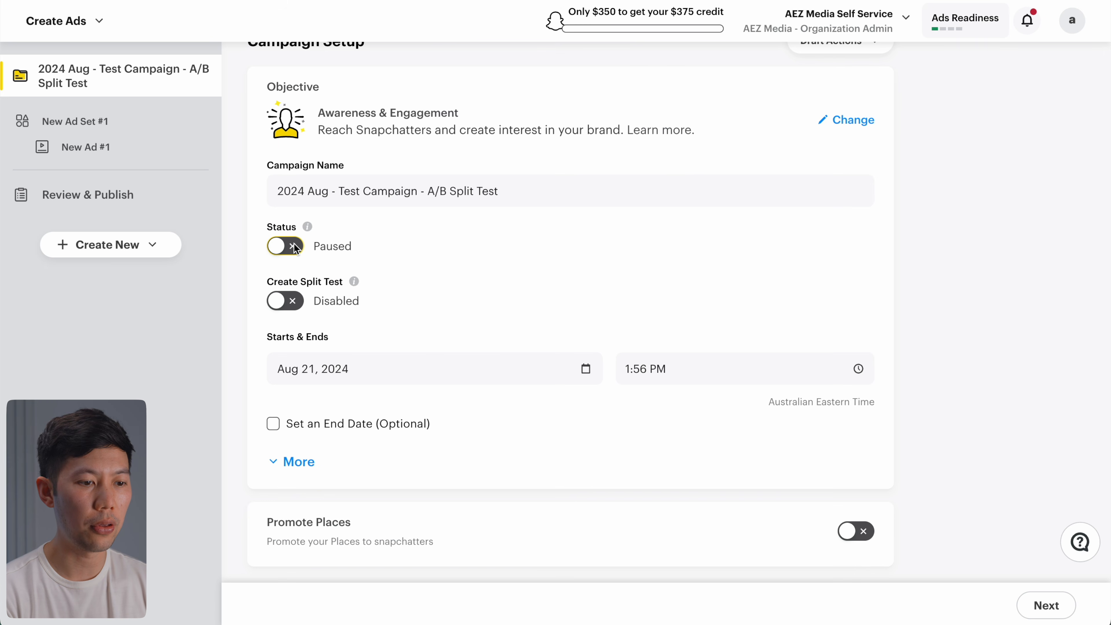
Step: Enable a split test with Creative as the test variable and proceed to test setup
left_click(291, 300)
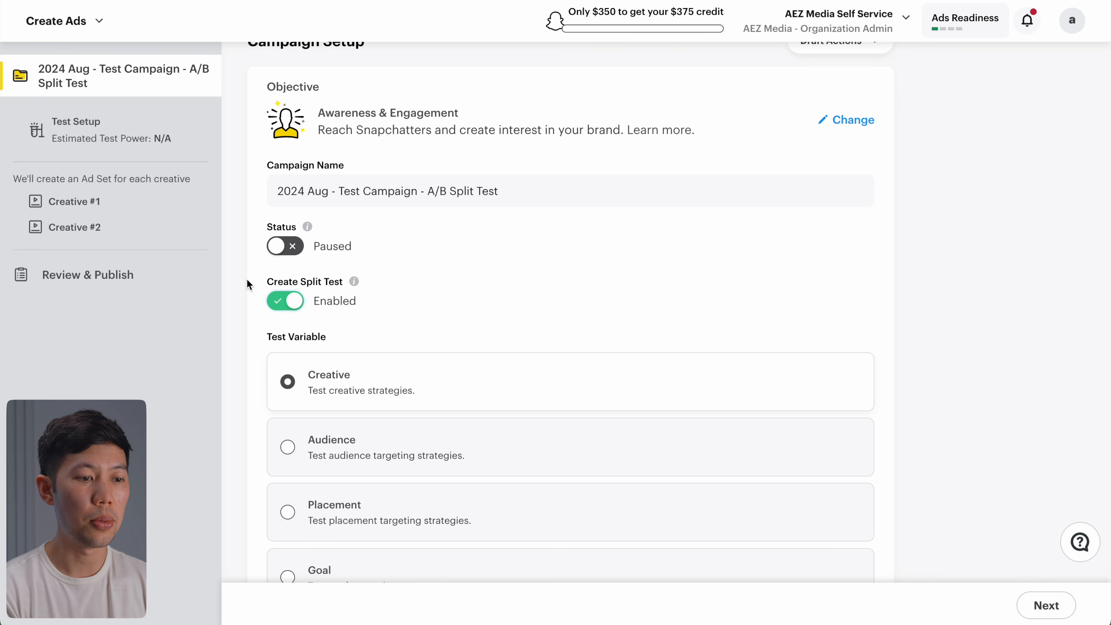
scroll(247, 278, "down", 4)
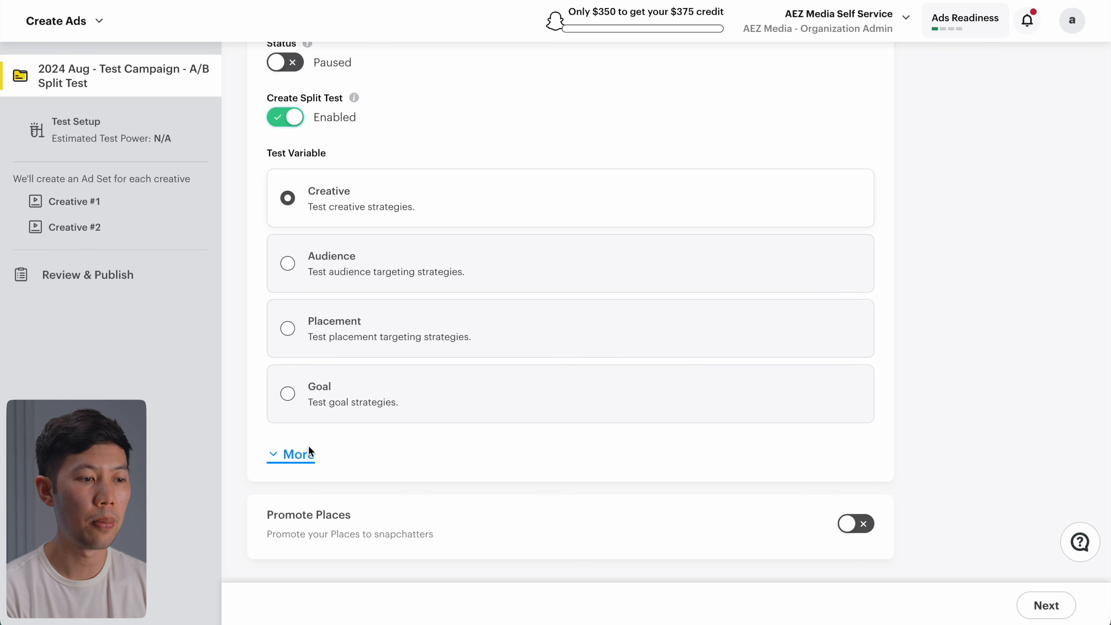
scroll(329, 347, "down", 1)
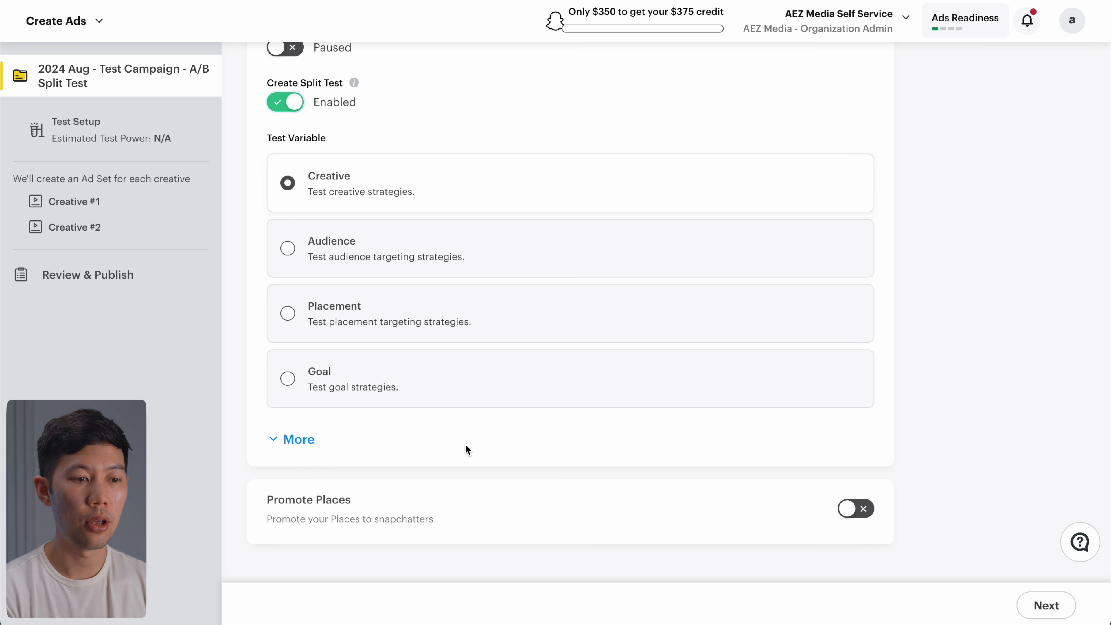
left_click(1023, 600)
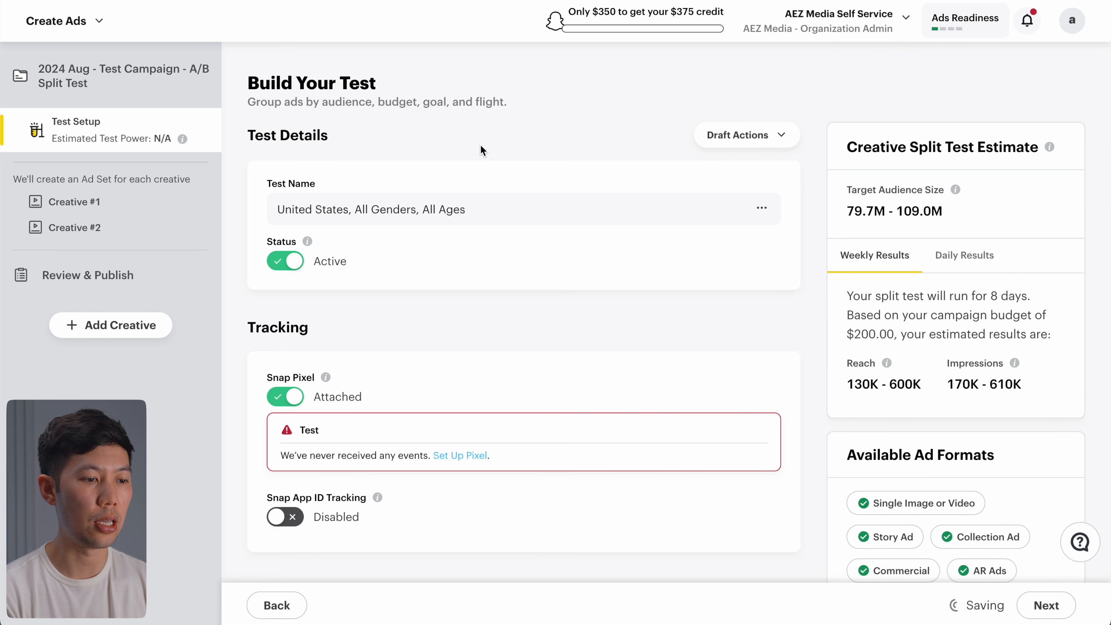
Step: Set the split test's daily budget to $30.00 per creative
scroll(480, 144, "down", 2)
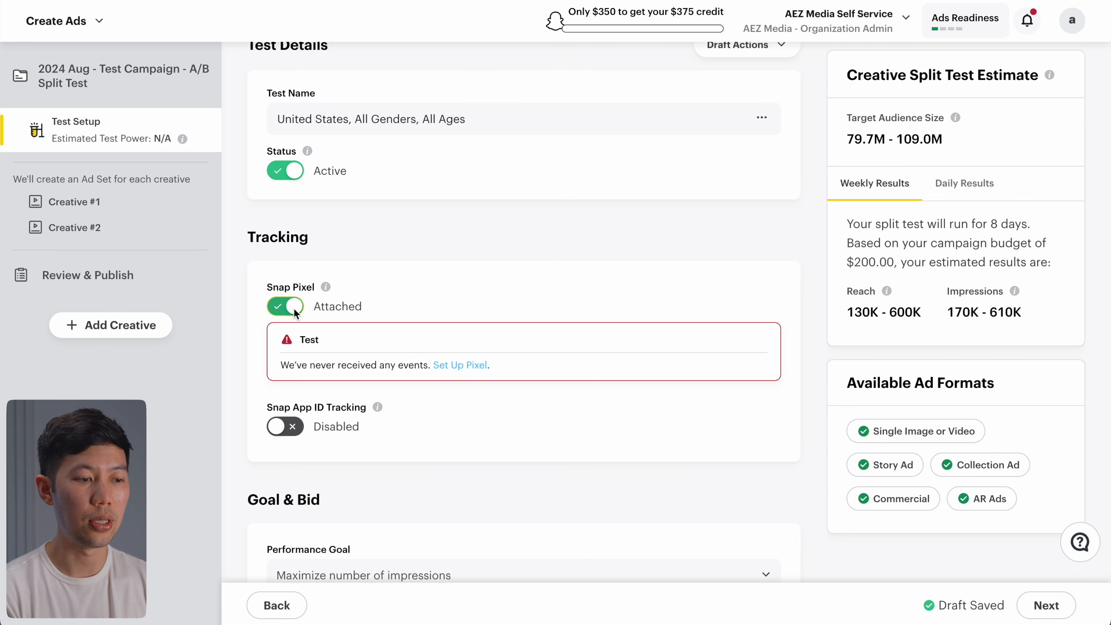
scroll(348, 322, "down", 1)
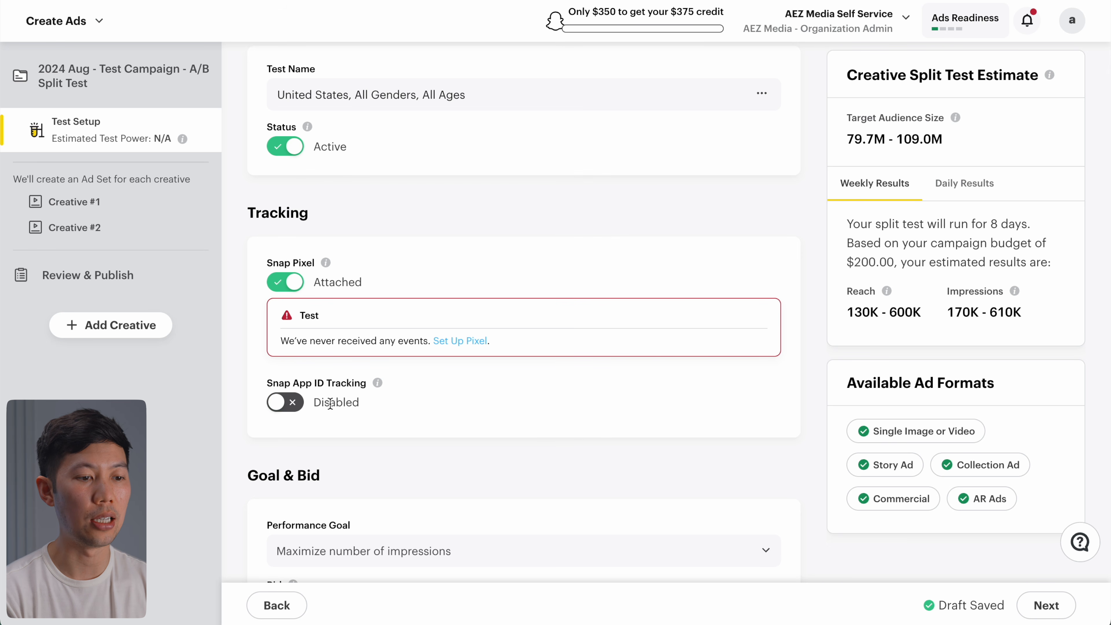
scroll(330, 403, "down", 2)
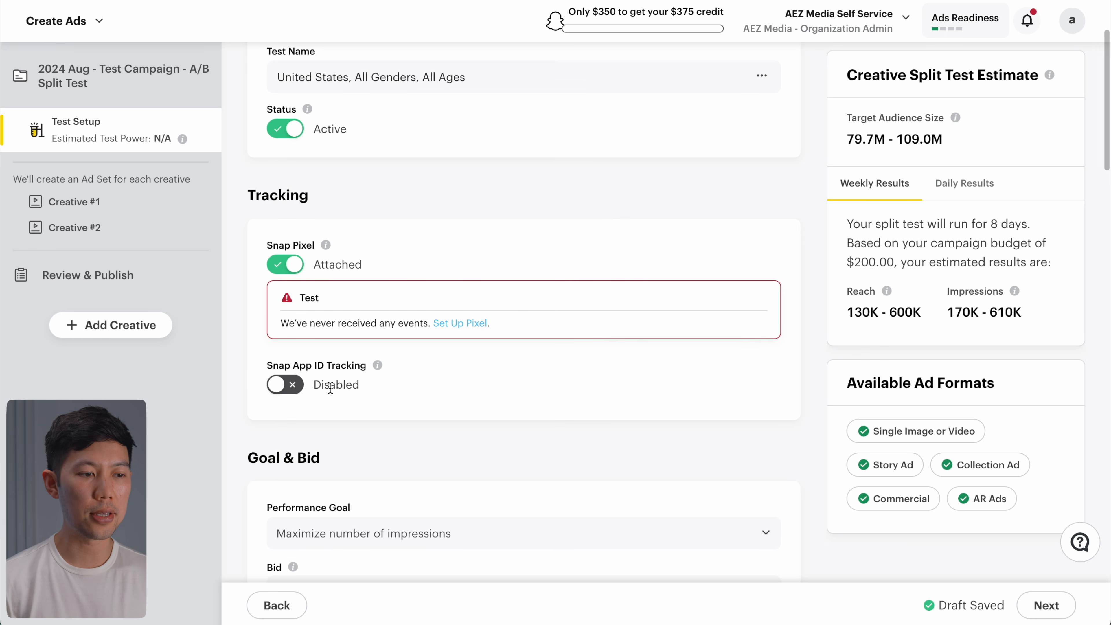
scroll(330, 388, "down", 8)
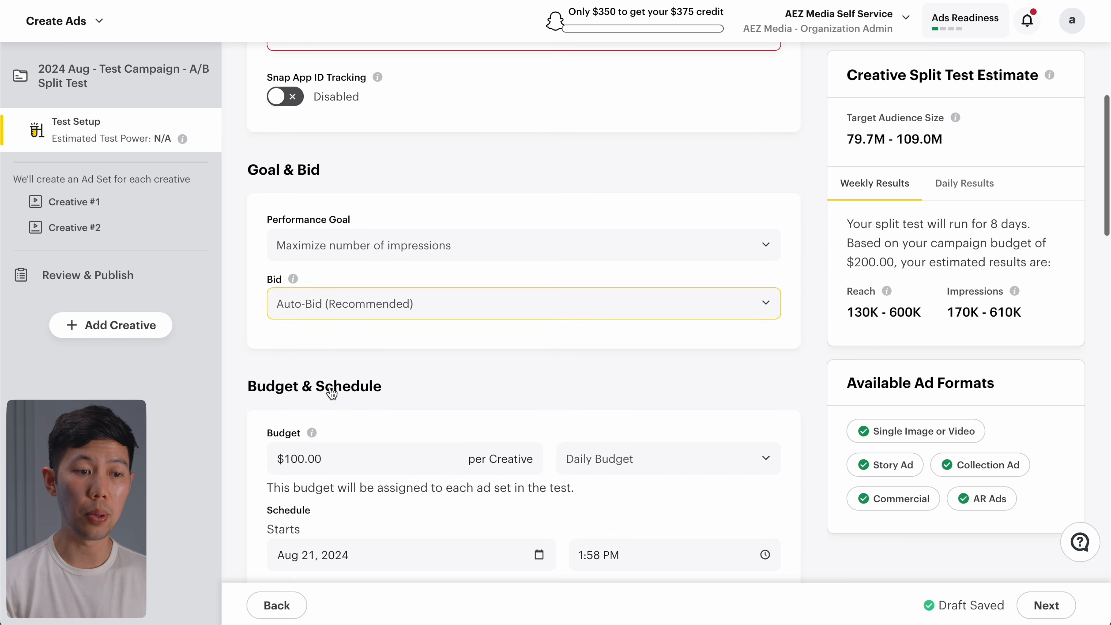
scroll(402, 288, "down", 2)
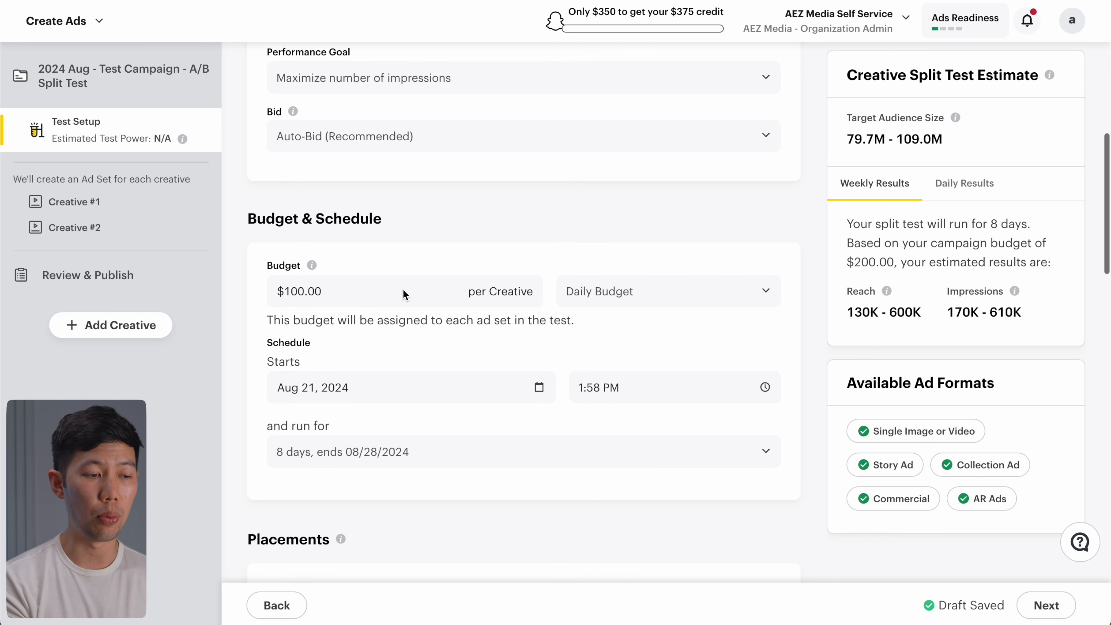
scroll(401, 288, "down", 1)
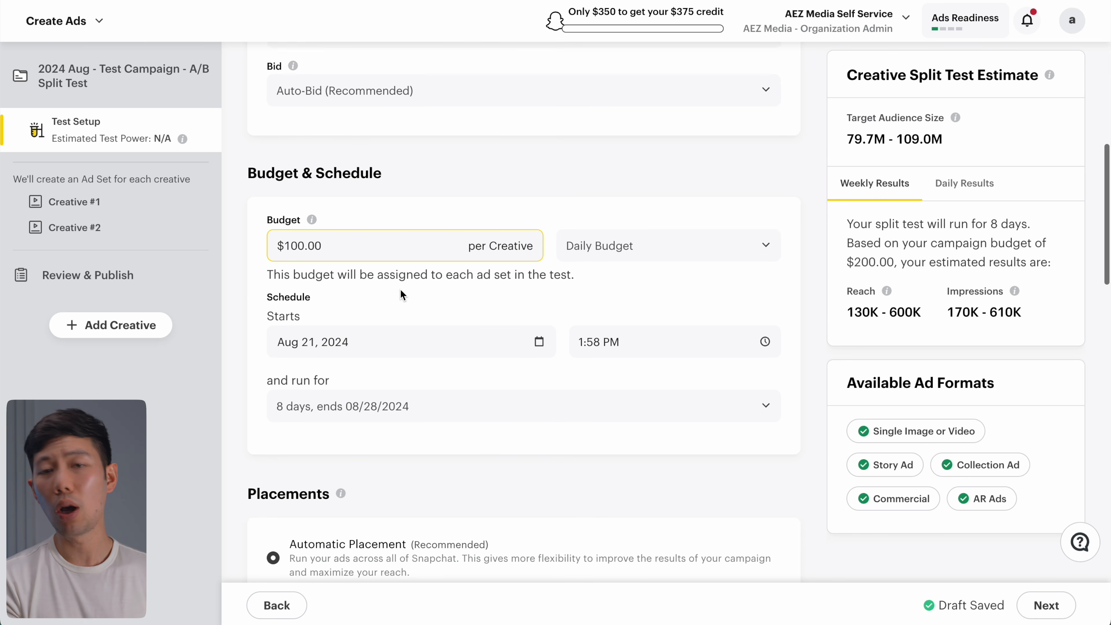
left_click(369, 238)
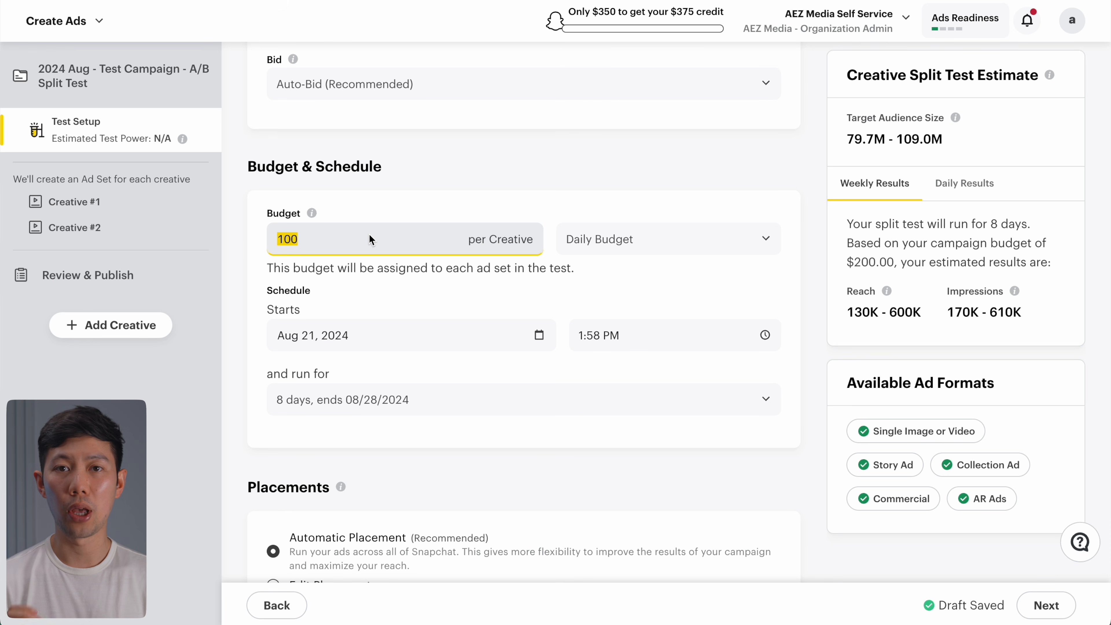
type("30")
left_click(439, 186)
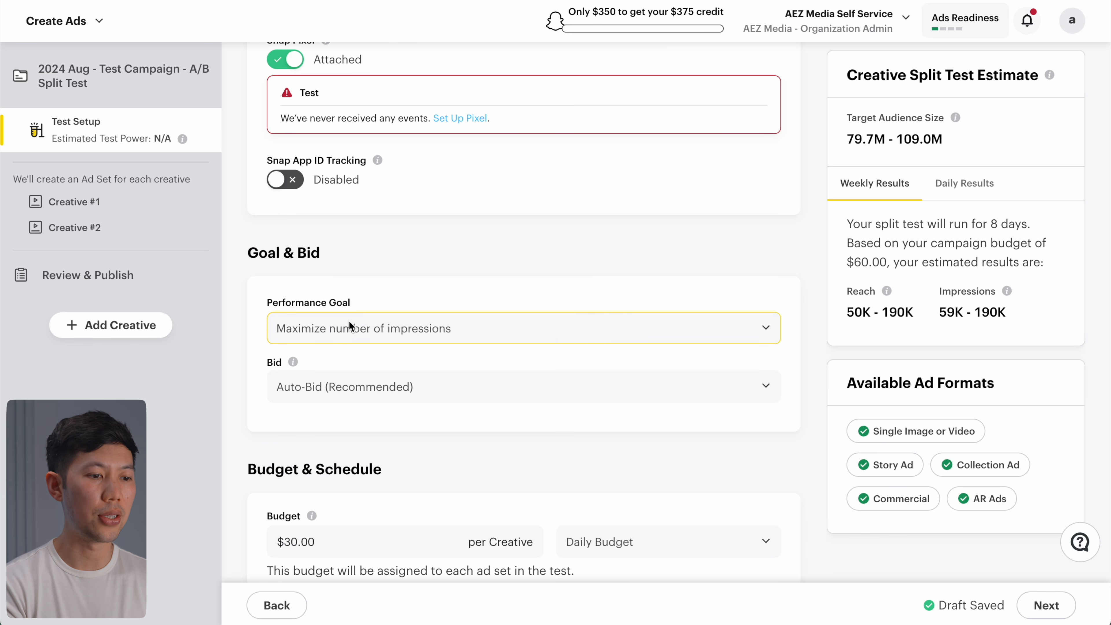
Step: Choose Maximize 15-second video views as the performance goal
left_click(355, 324)
scroll(480, 322, "down", 3)
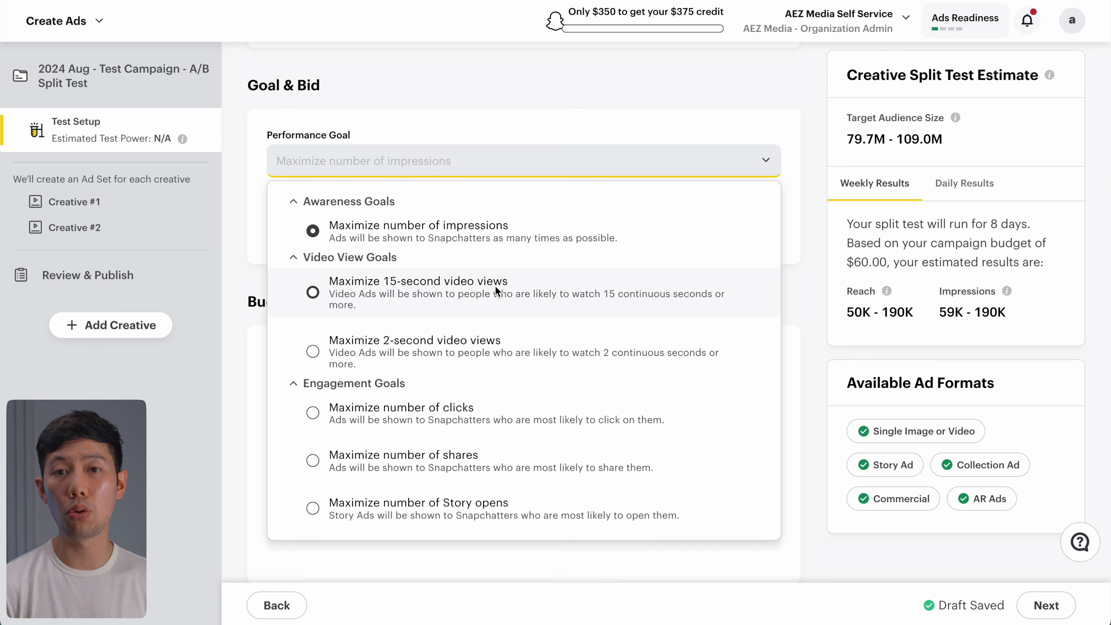
left_click(312, 292)
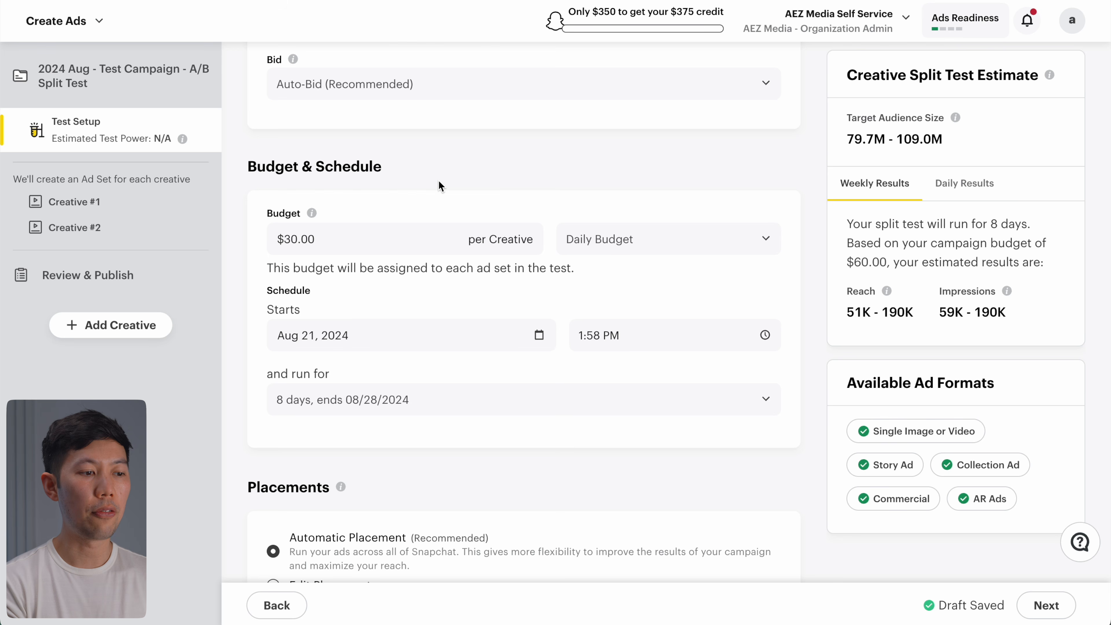
Step: Set the test to start August 22, 2024, keeping the 1:58 PM start time
left_click(515, 339)
left_click(433, 517)
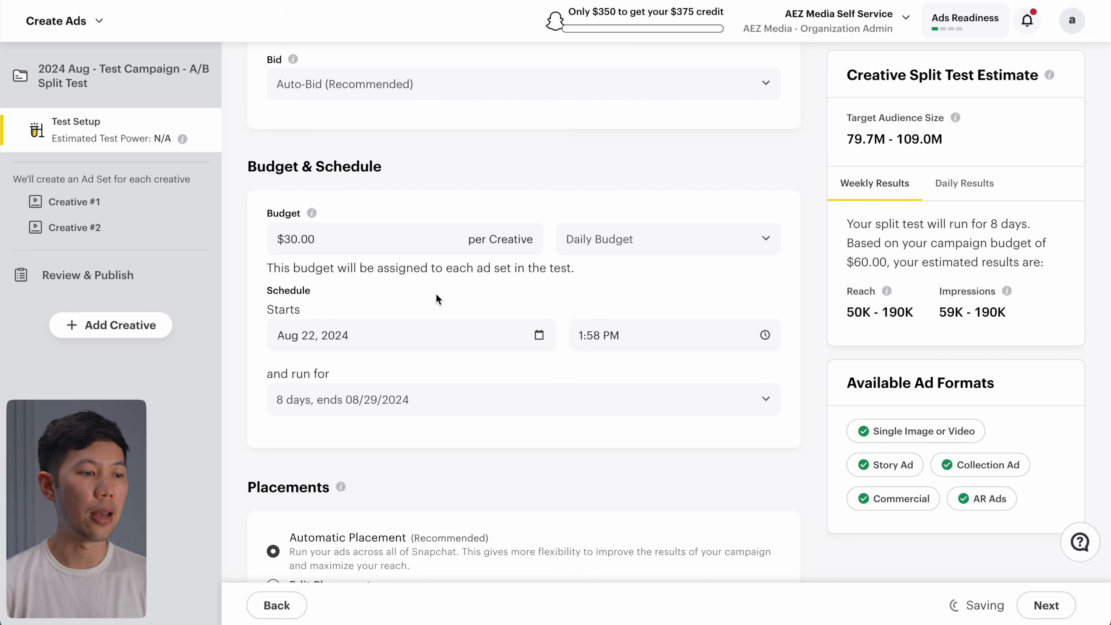
scroll(438, 300, "down", 1)
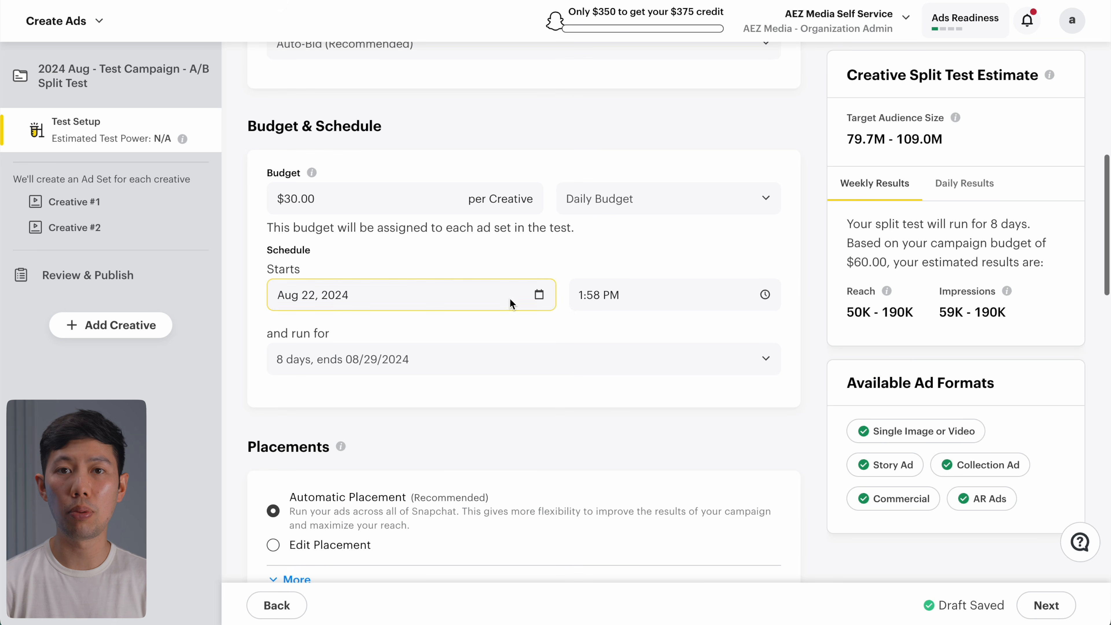
left_click(582, 298)
left_click(588, 420)
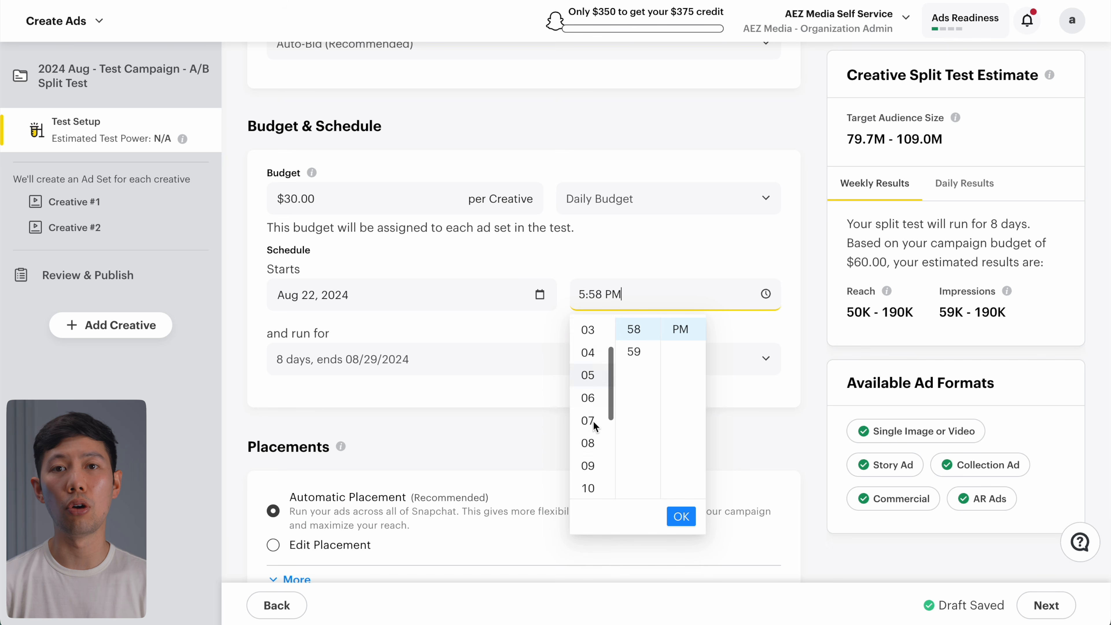
left_click(571, 259)
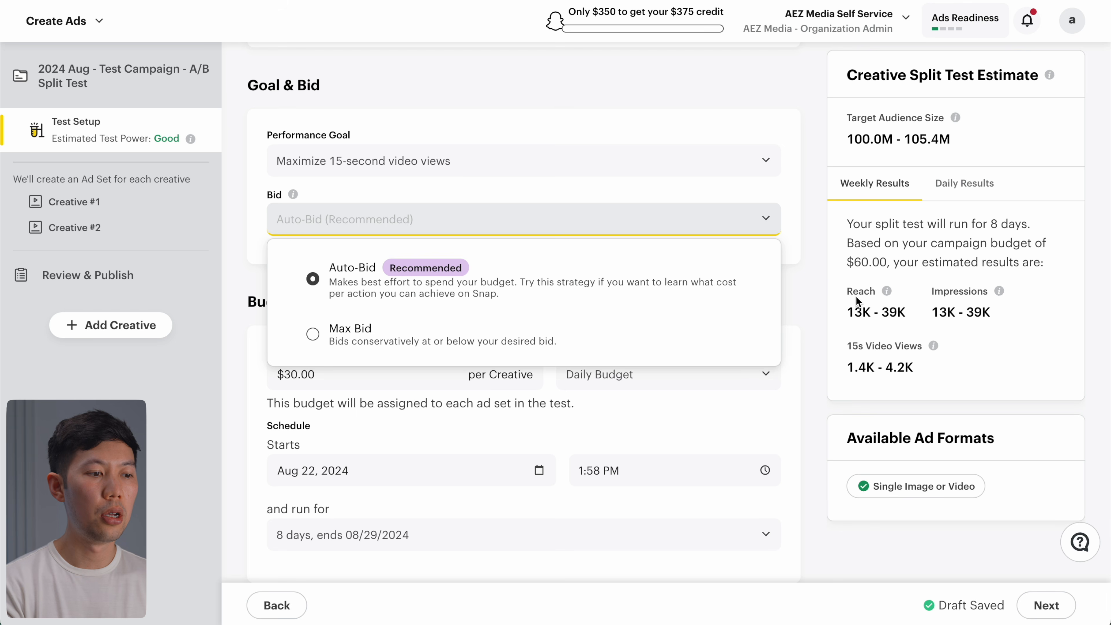
Step: Keep Auto-Bid and switch placements to Edit Placement
left_click(820, 279)
scroll(812, 272, "down", 8)
scroll(813, 273, "down", 3)
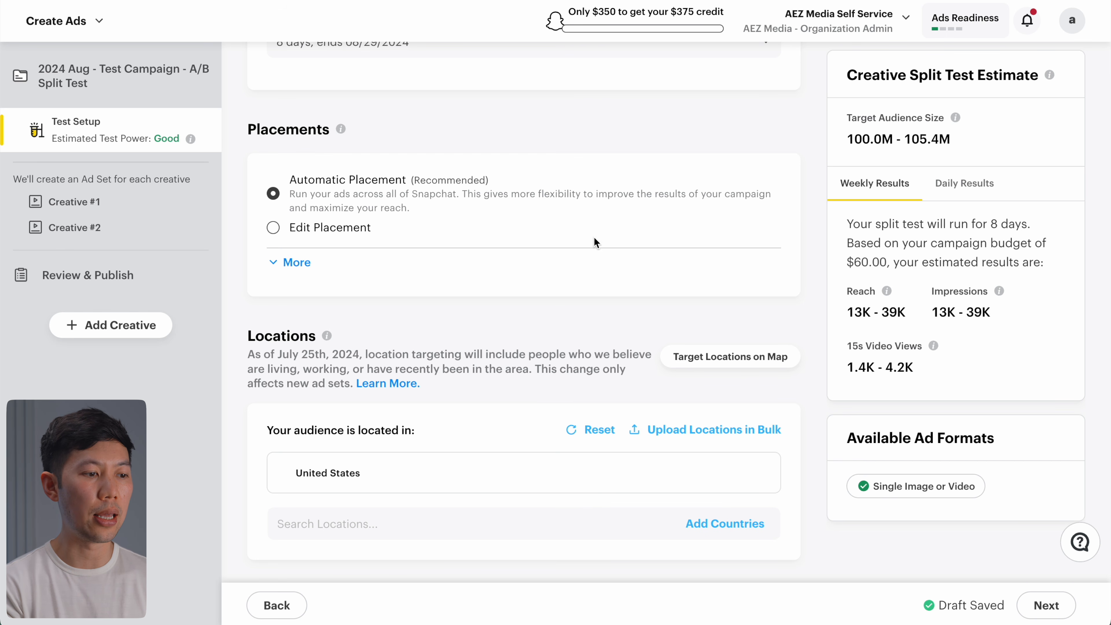
left_click(273, 228)
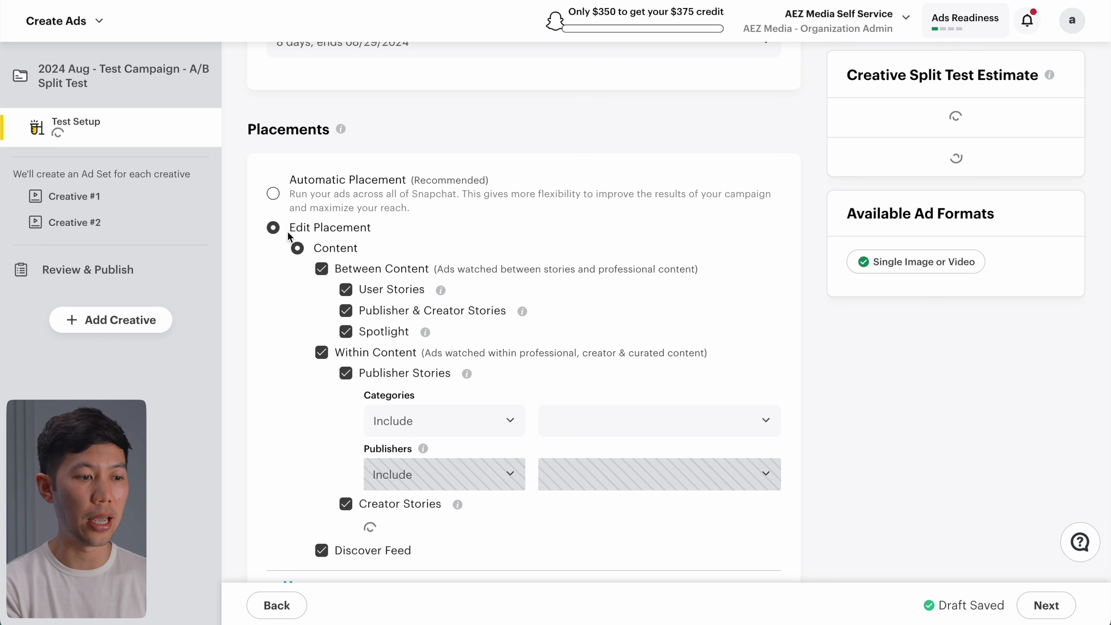
Step: Include only the General Lifestyle category for Publisher Stories
scroll(351, 244, "down", 2)
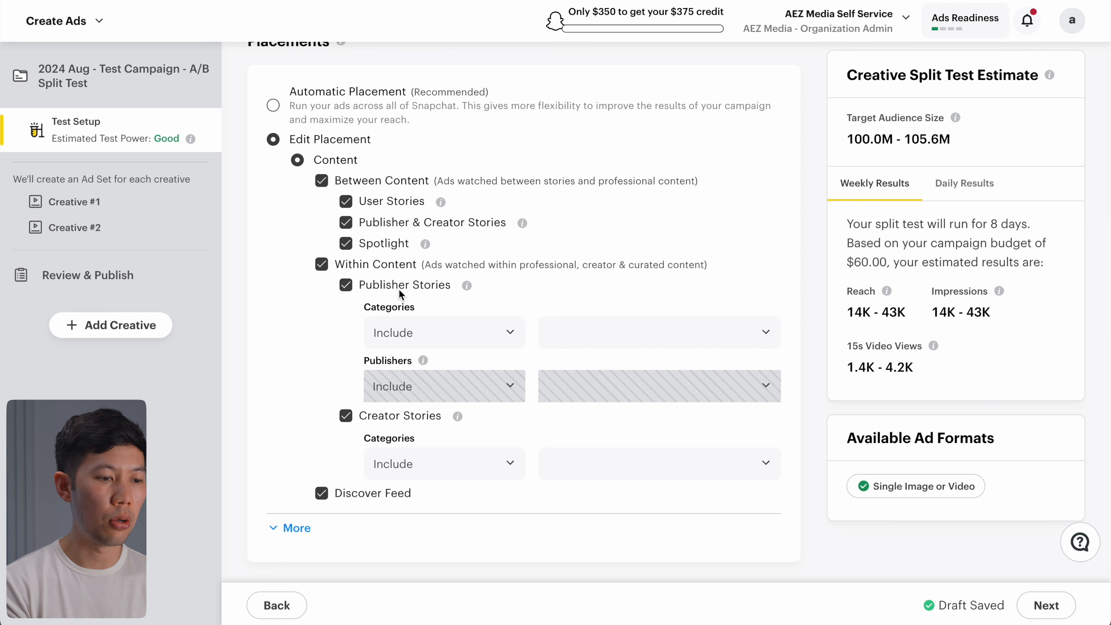
left_click(480, 324)
left_click(481, 329)
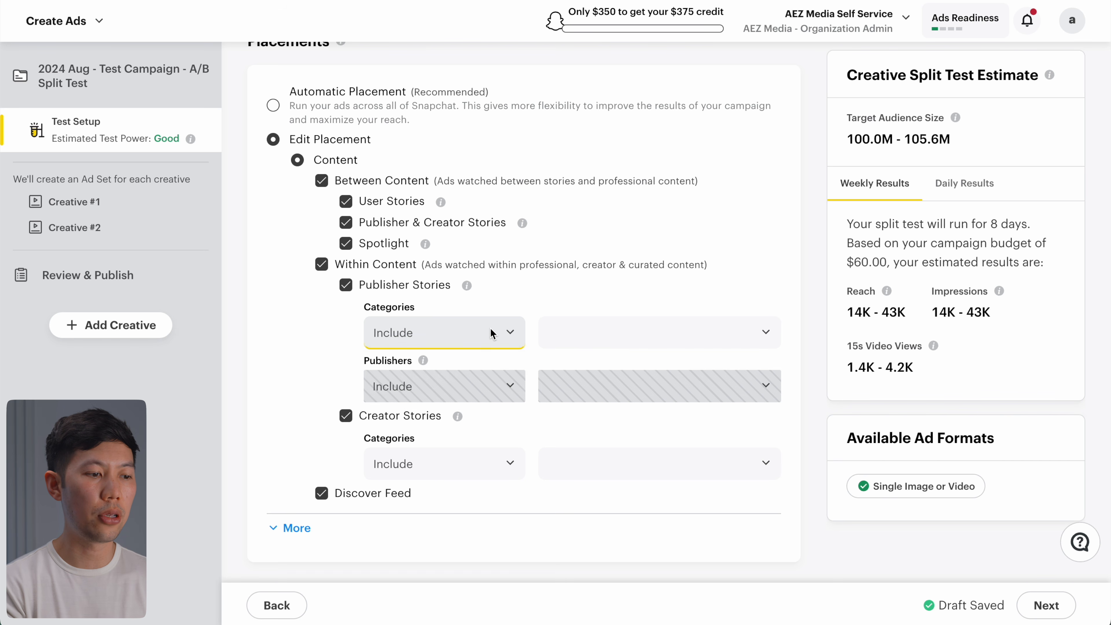
left_click(602, 331)
scroll(614, 378, "down", 2)
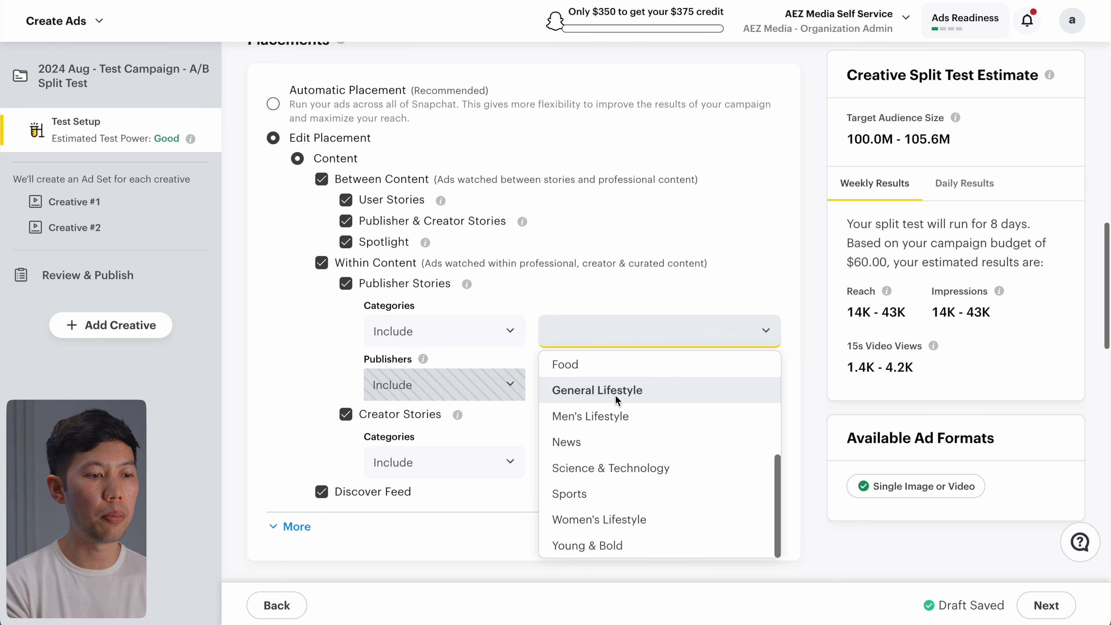
left_click(616, 393)
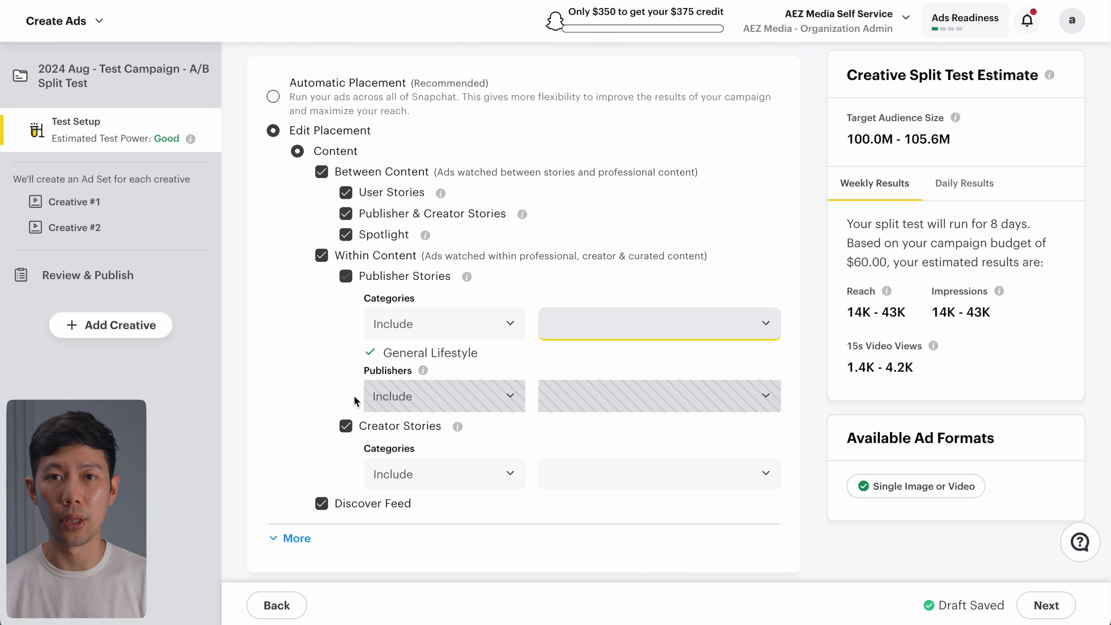
scroll(291, 213, "down", 5)
Step: Show more placement options, try Limited Inventory, then return brand safety to Full Inventory
left_click(292, 215)
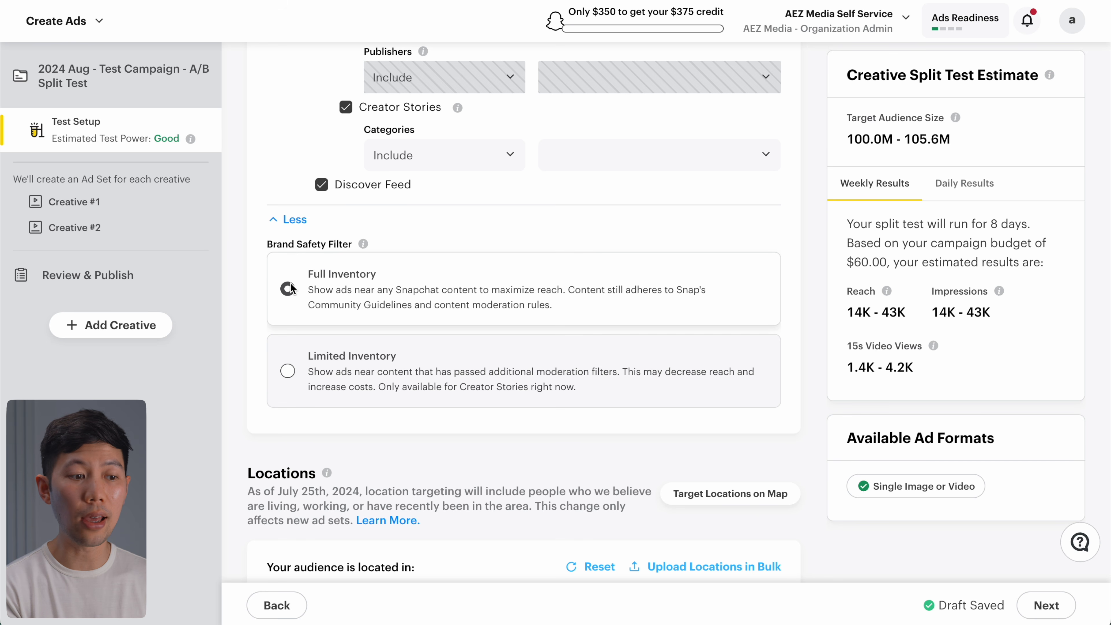
left_click(288, 370)
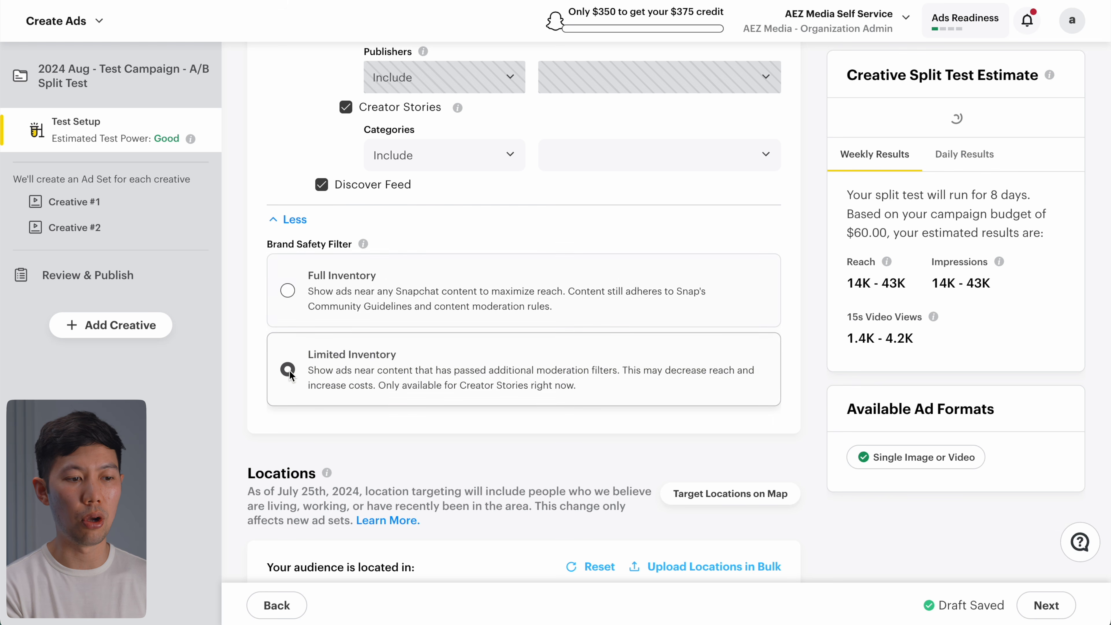
left_click(286, 289)
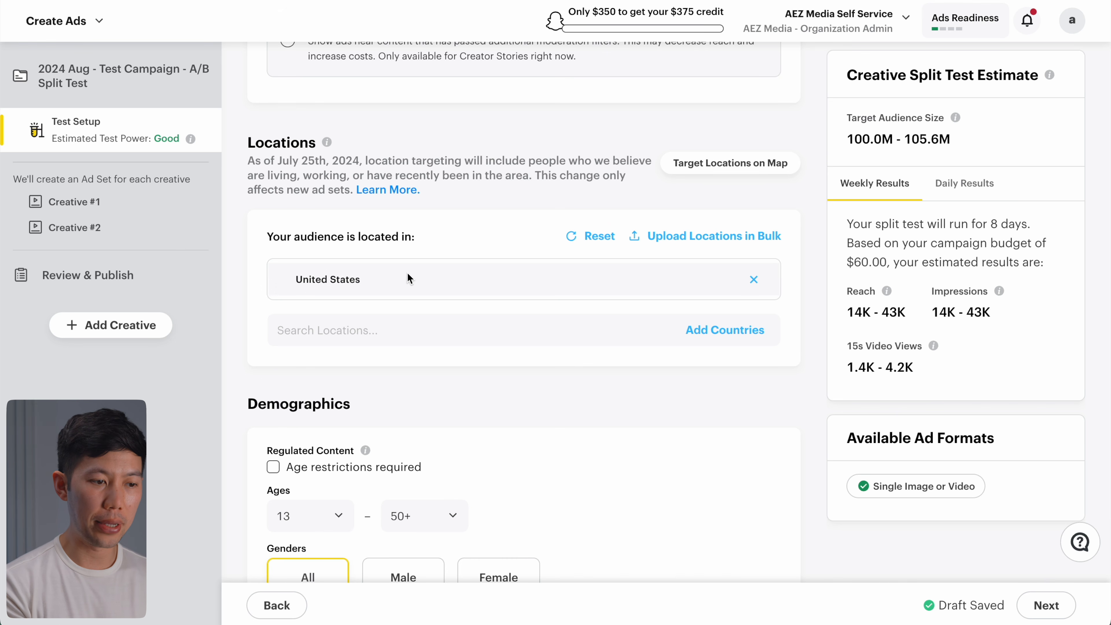
Step: Add Australia as a targeted country alongside the United States
left_click(568, 340)
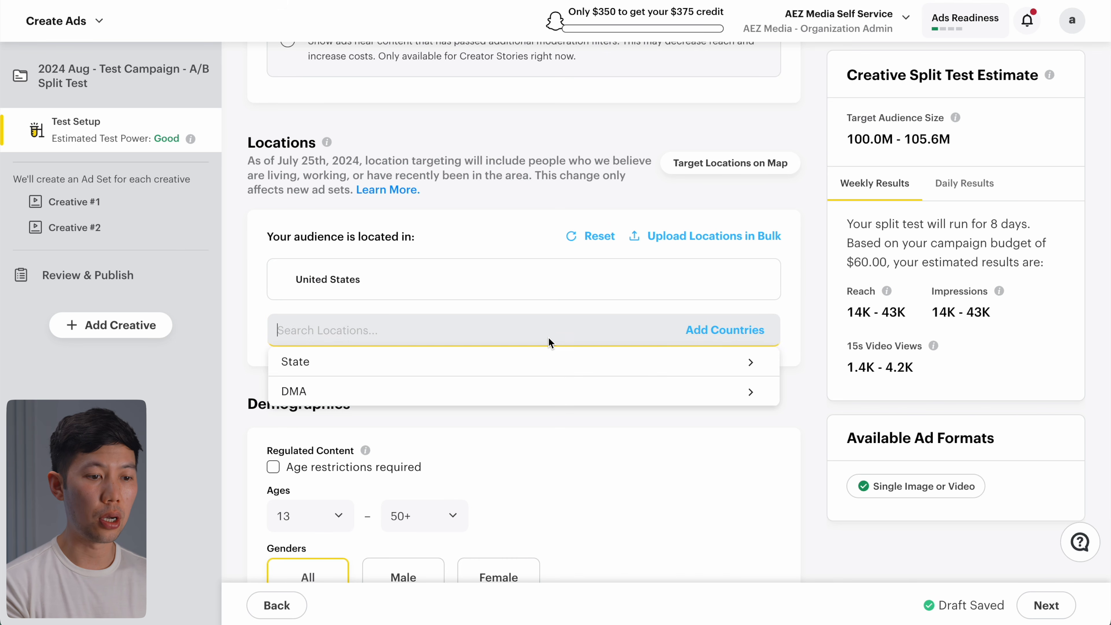
type("australia")
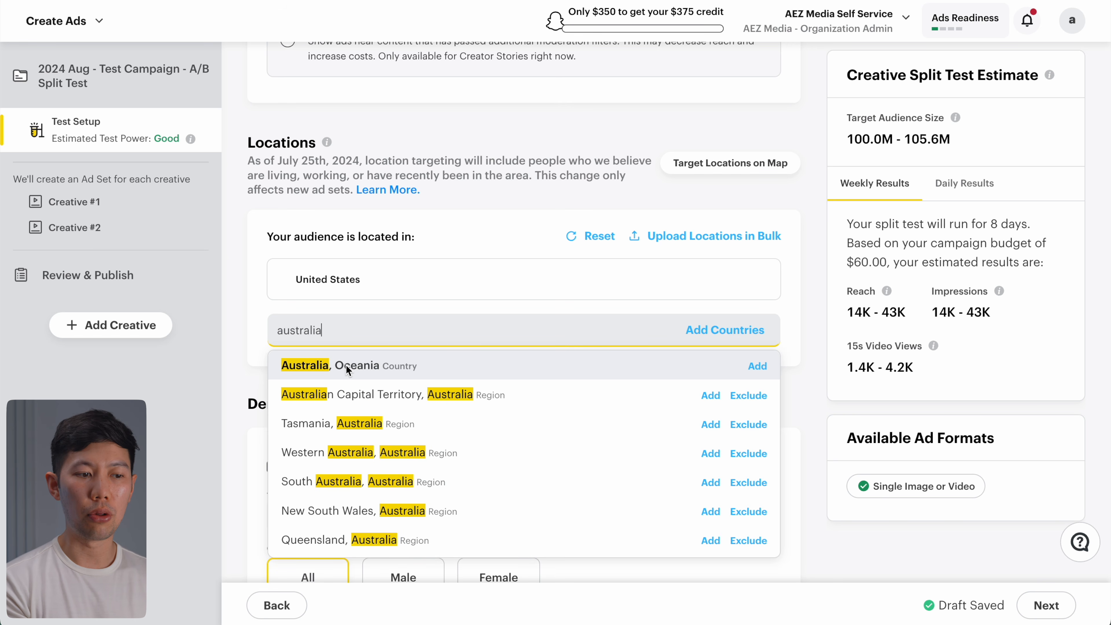
left_click(351, 365)
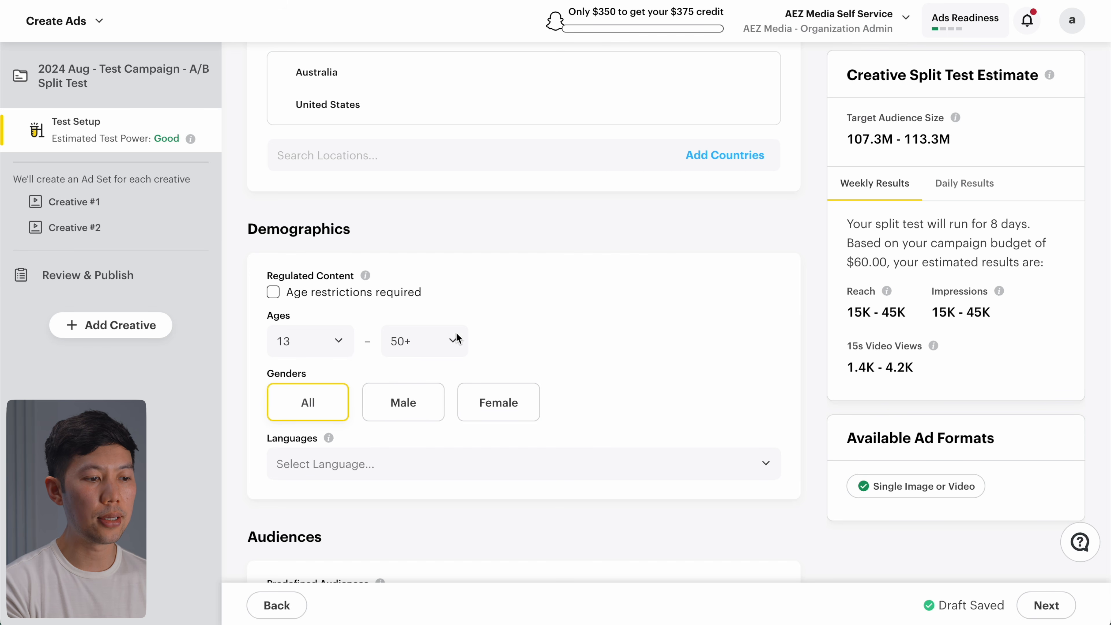
Step: Narrow the targeted ages to 18–40
left_click(456, 333)
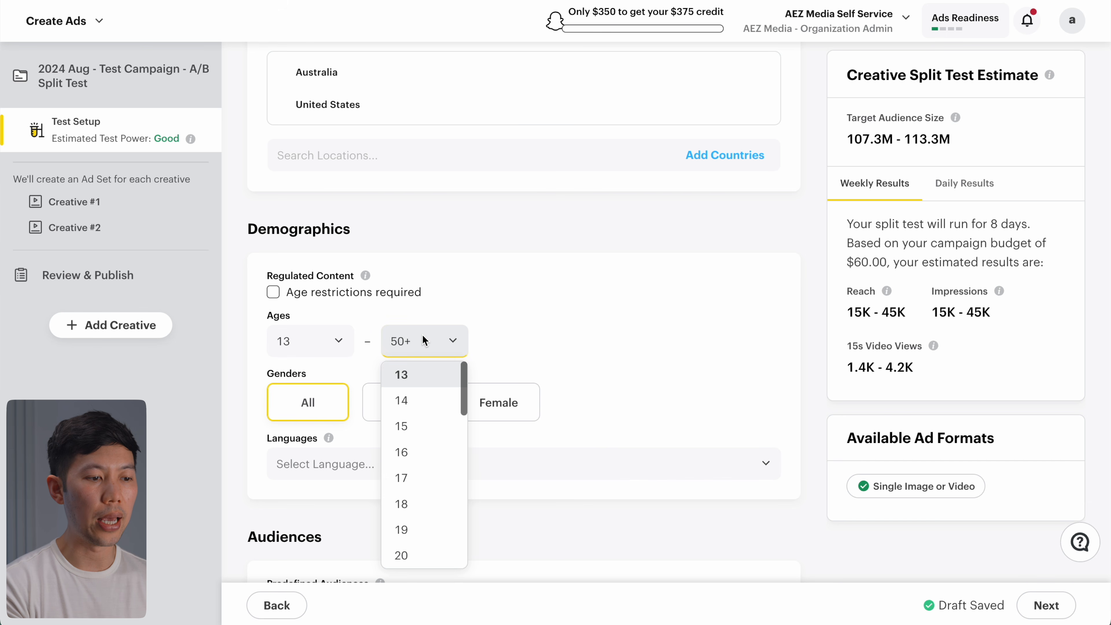
scroll(419, 471, "down", 10)
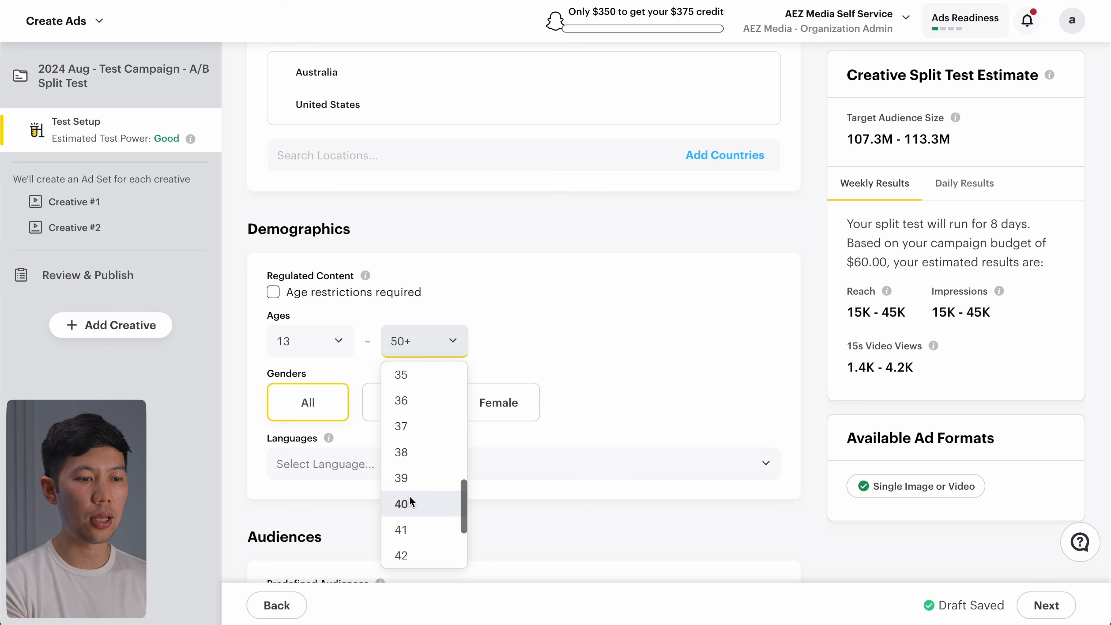
left_click(409, 498)
left_click(334, 348)
scroll(307, 443, "down", 2)
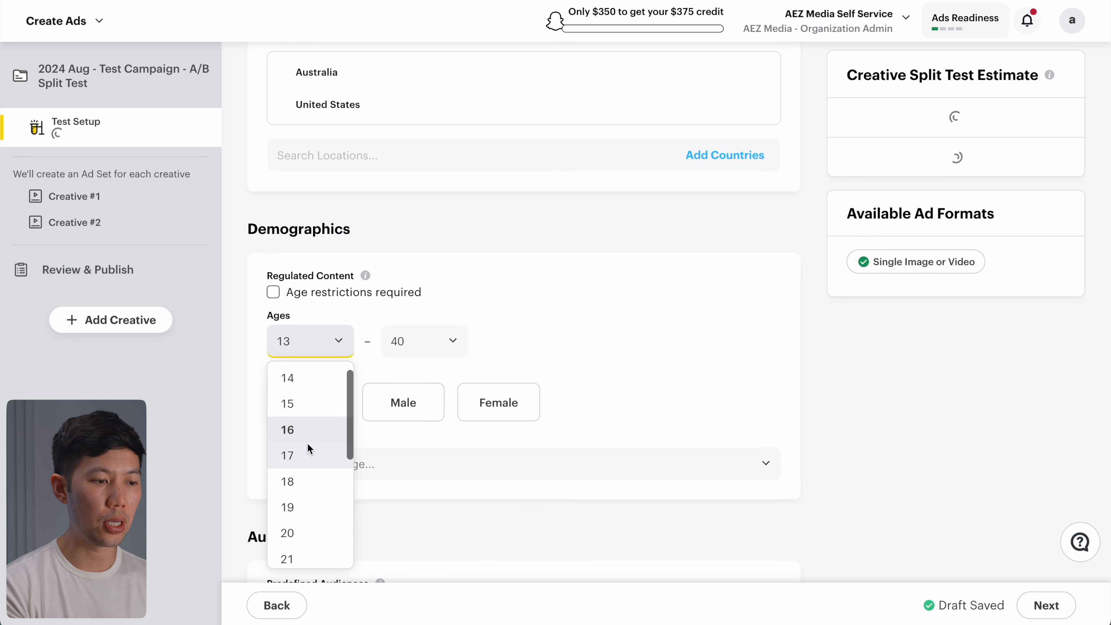
left_click(290, 464)
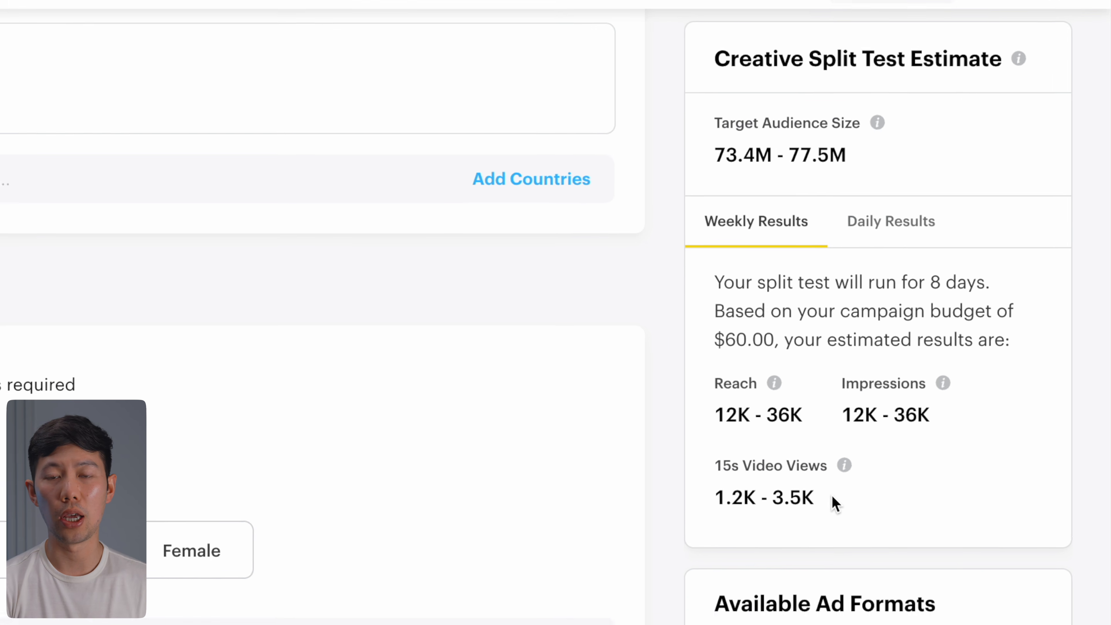
scroll(786, 272, "down", 6)
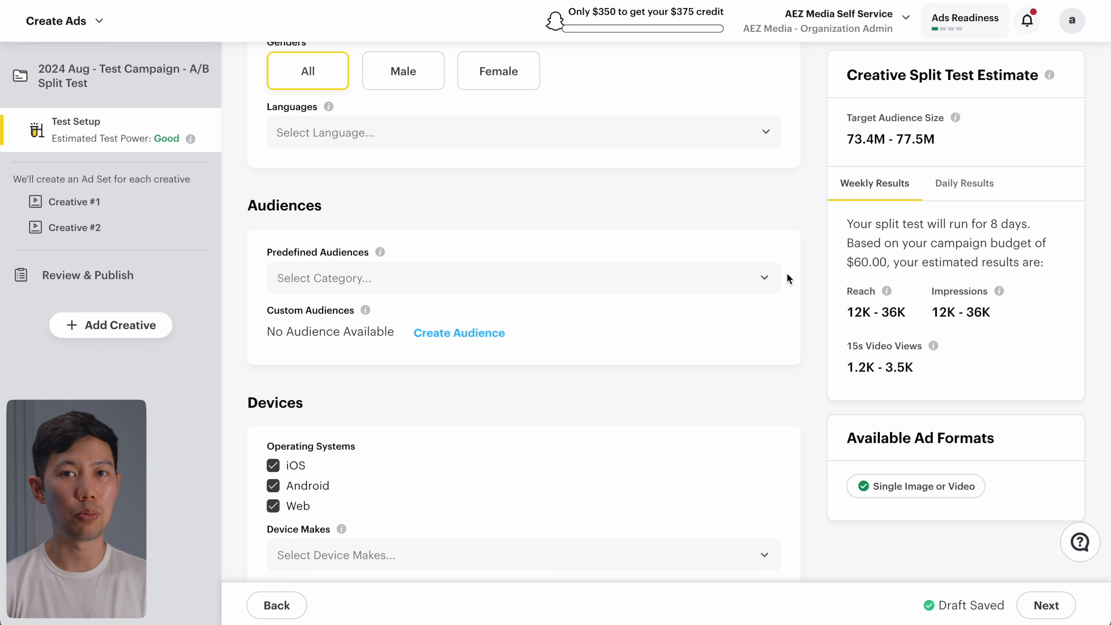
Step: Add the Lifestyles > Gamers predefined audience to the split test's targeting
left_click(756, 278)
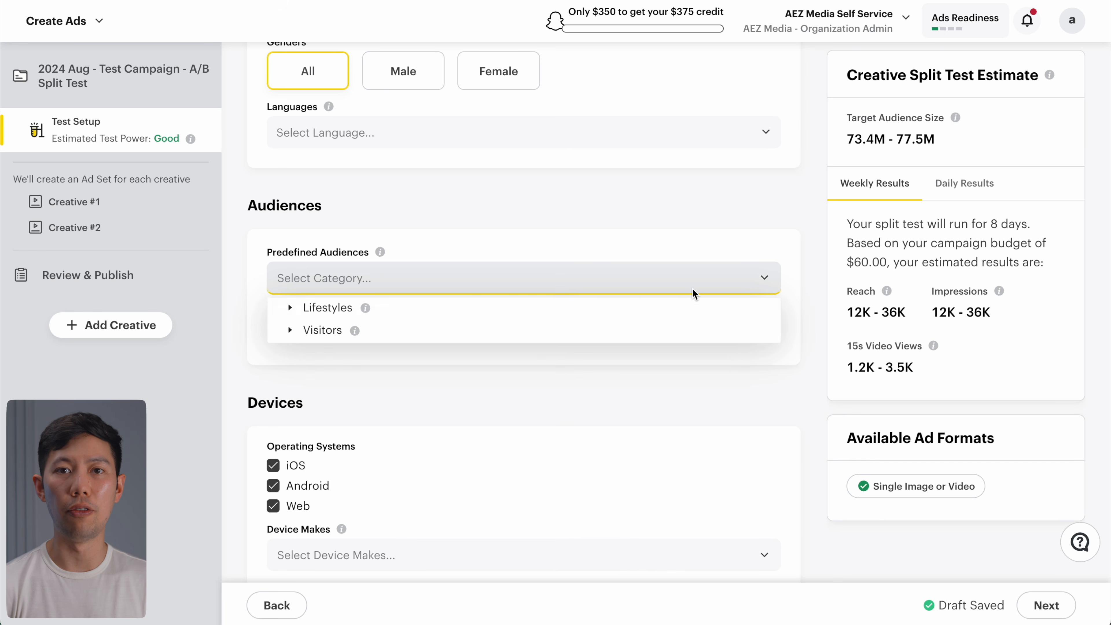
left_click(292, 307)
scroll(372, 396, "down", 5)
scroll(376, 397, "down", 4)
scroll(376, 398, "up", 5)
scroll(376, 400, "down", 4)
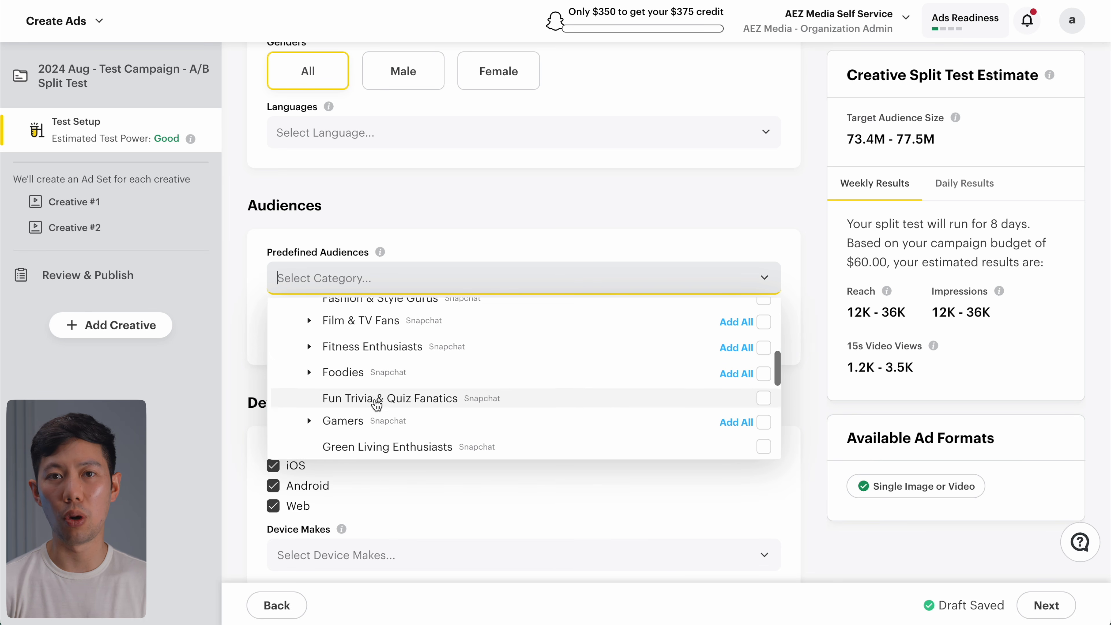
scroll(376, 403, "down", 1)
left_click(764, 403)
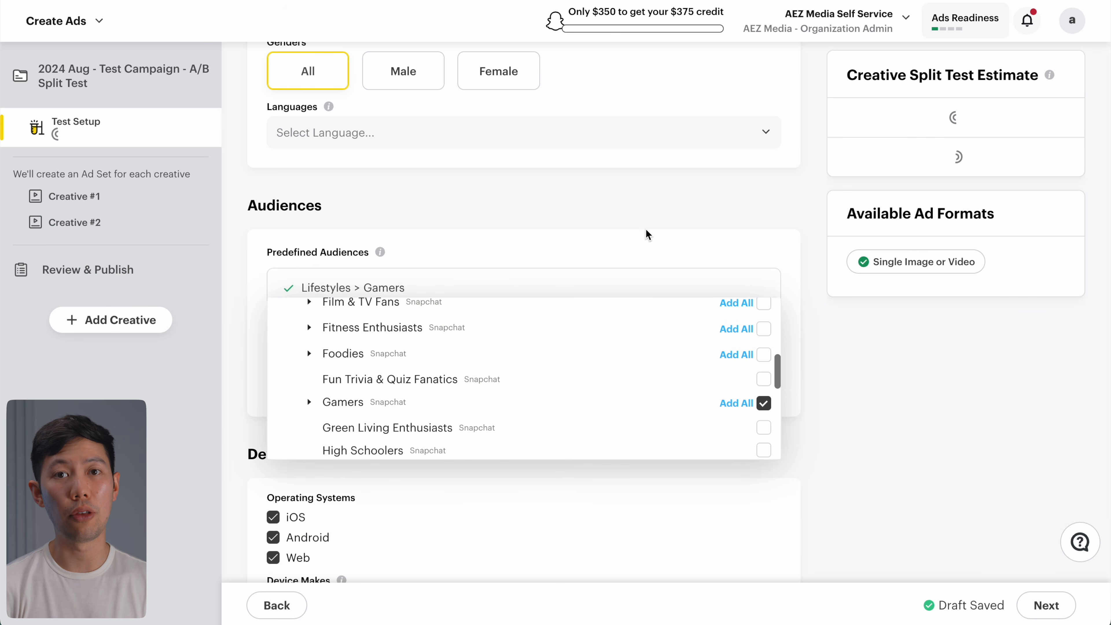
left_click(571, 239)
scroll(570, 245, "down", 1)
left_click(569, 291)
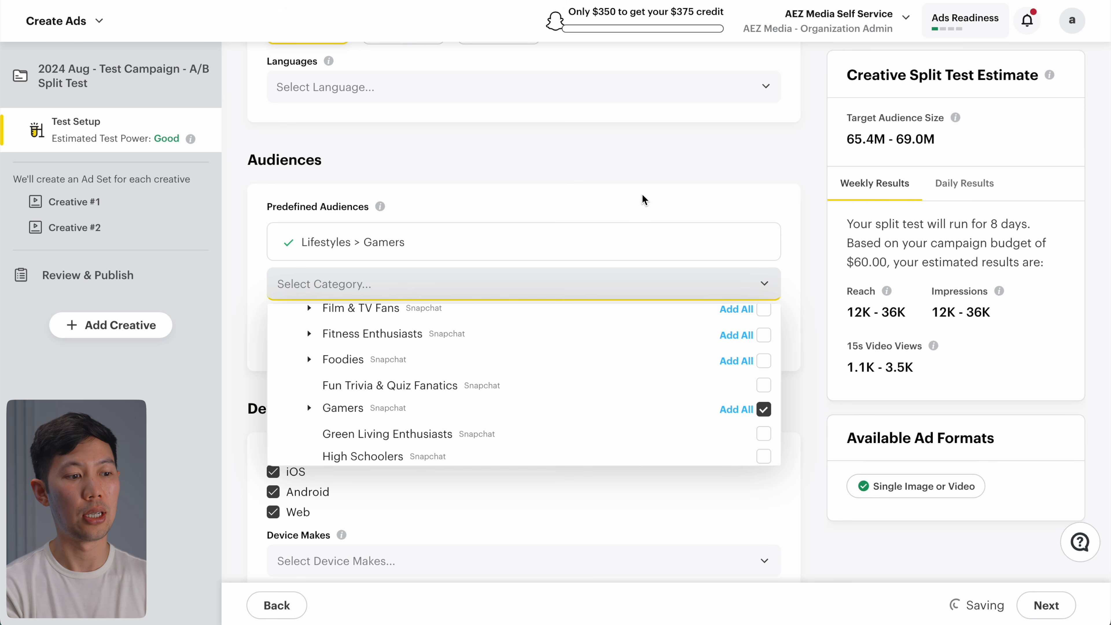
left_click(640, 184)
Step: Start a custom audience, cancel it, and continue to Creative #1's ad details
scroll(632, 199, "down", 1)
left_click(445, 309)
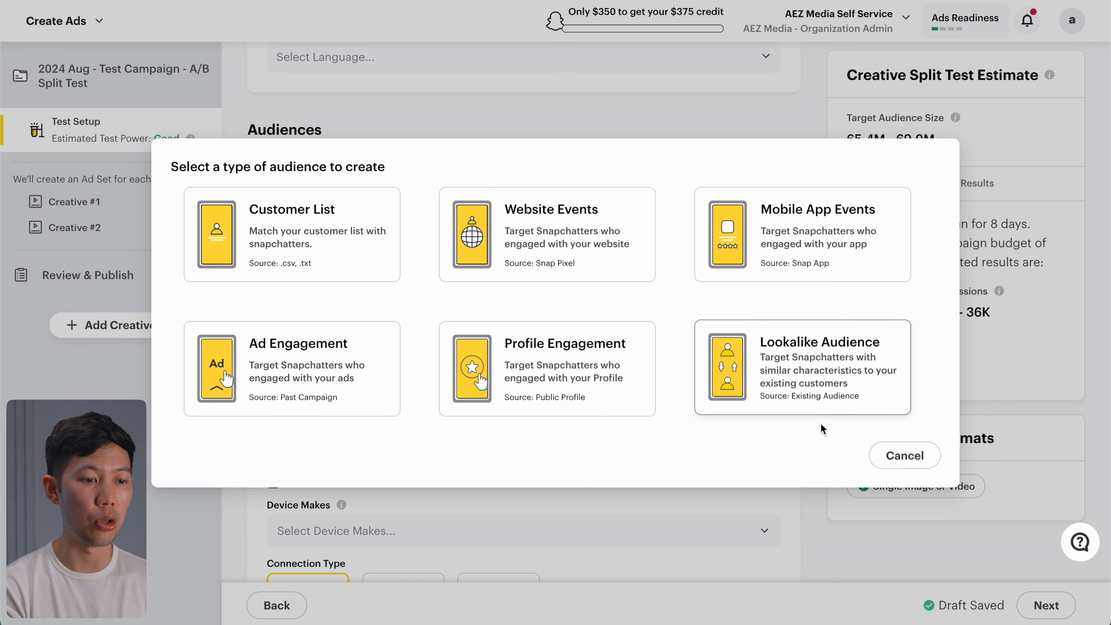
left_click(894, 455)
scroll(814, 309, "down", 4)
scroll(813, 309, "down", 1)
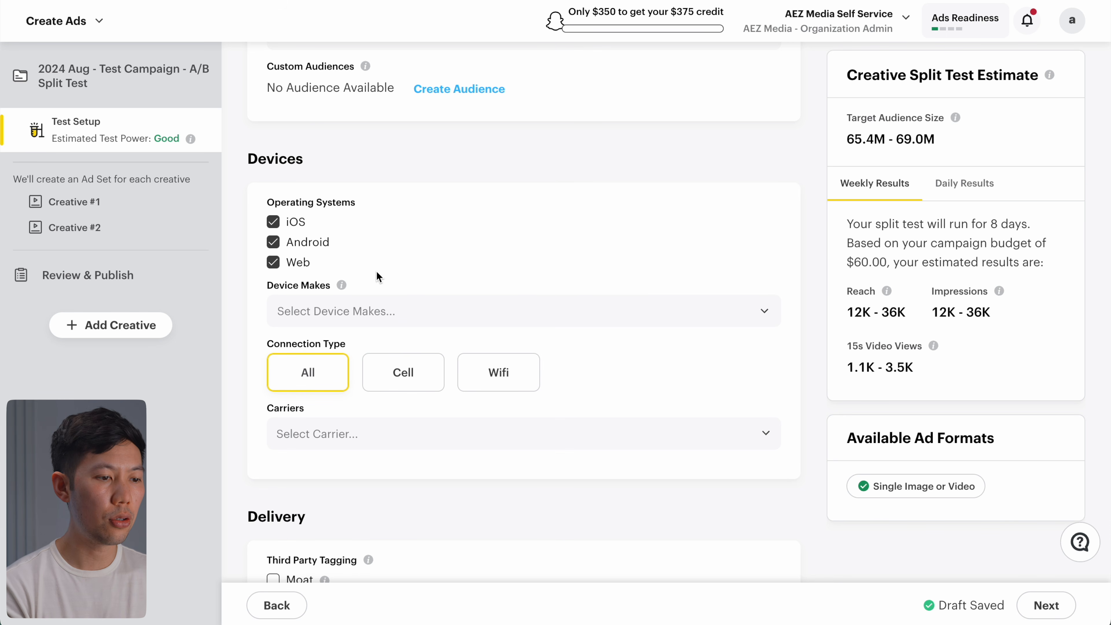
scroll(379, 276, "down", 3)
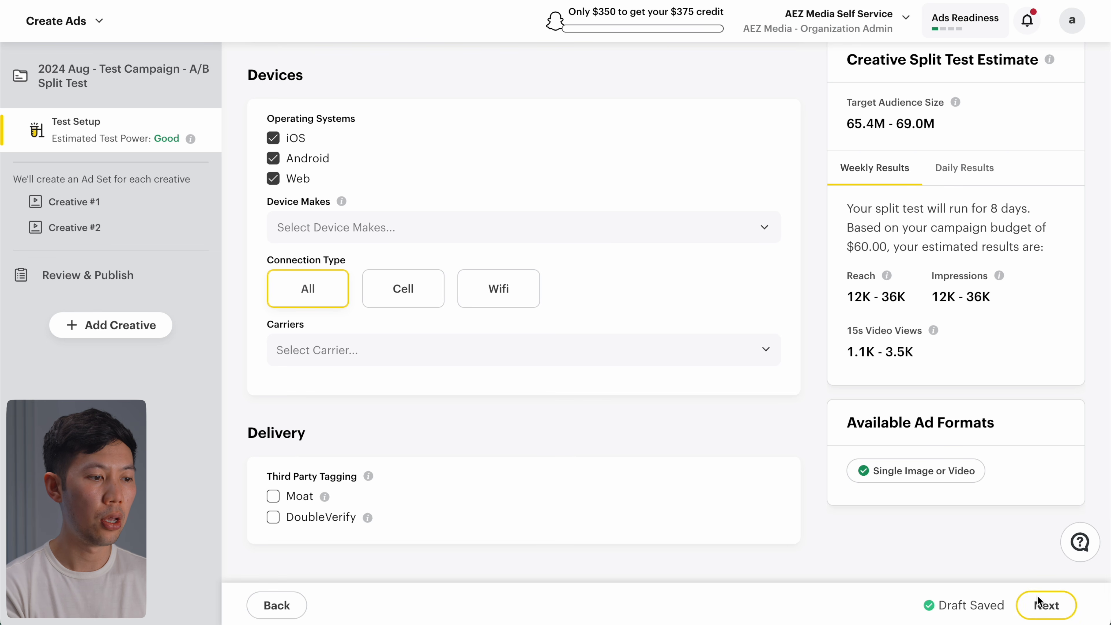
left_click(1046, 604)
scroll(236, 174, "down", 4)
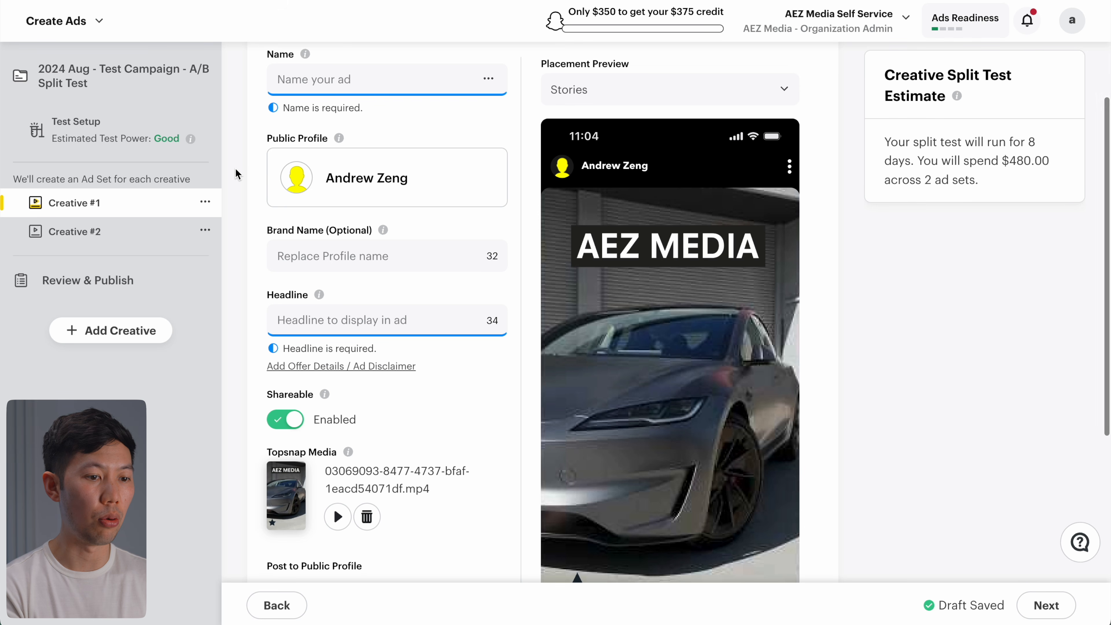
Step: Enter brand name 'AEZ Media' and headline 'Tesla Wrapping' for Creative #1
scroll(294, 245, "down", 1)
left_click(295, 221)
type("AEZ Media")
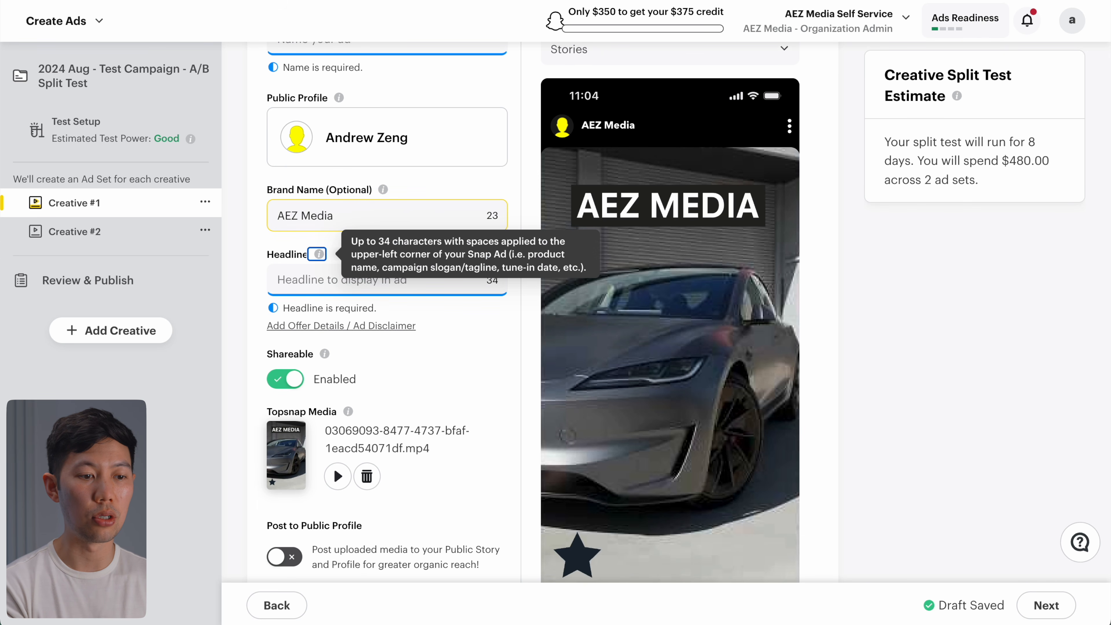
left_click(332, 280)
type("Tesla Wrapping")
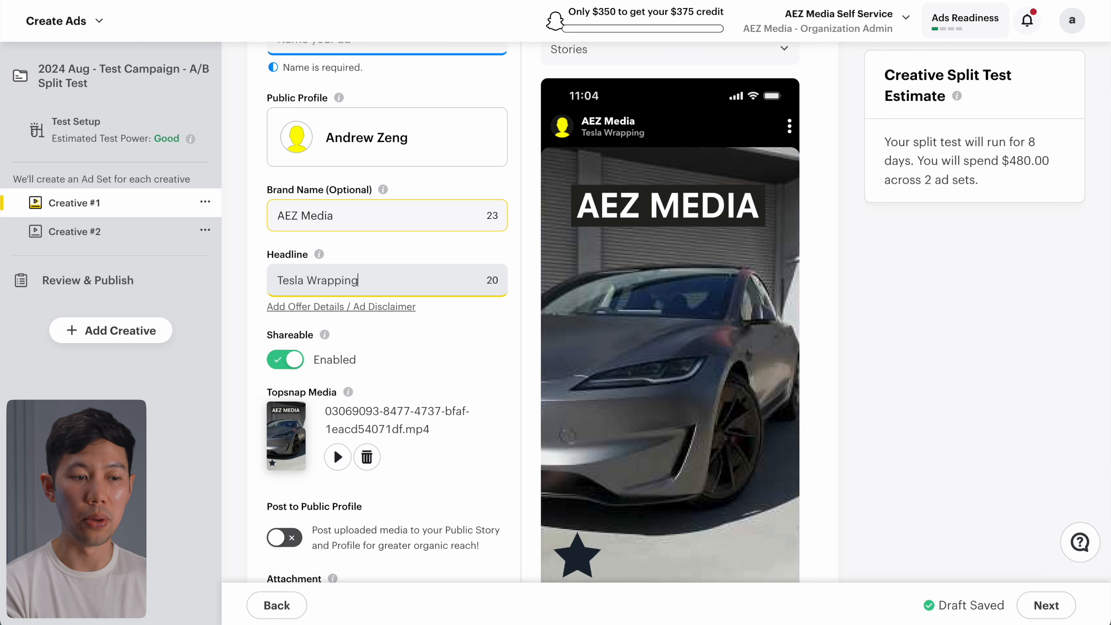
scroll(357, 302, "down", 1)
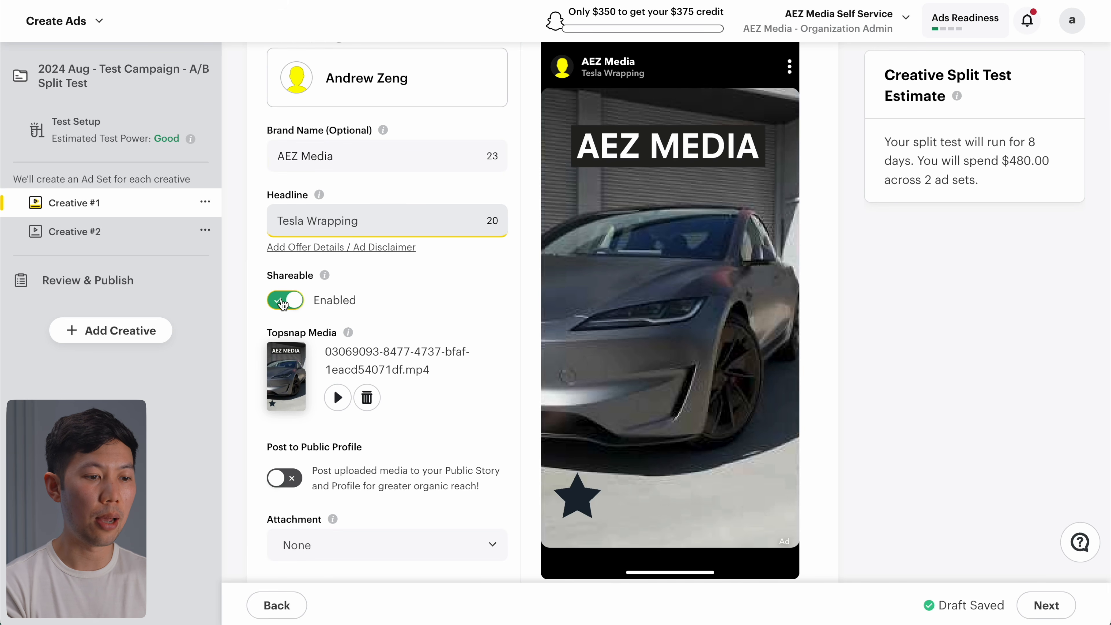
left_click(383, 306)
Step: Turn on Post to Public Profile for Creative #1's media
scroll(383, 306, "down", 1)
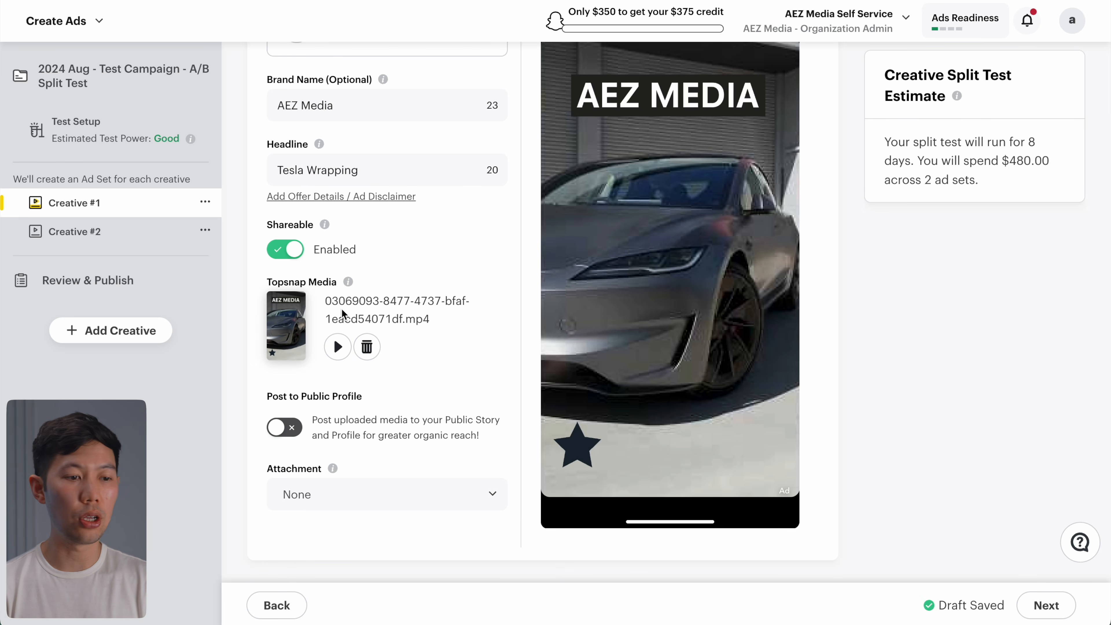
scroll(342, 309, "down", 1)
left_click(289, 372)
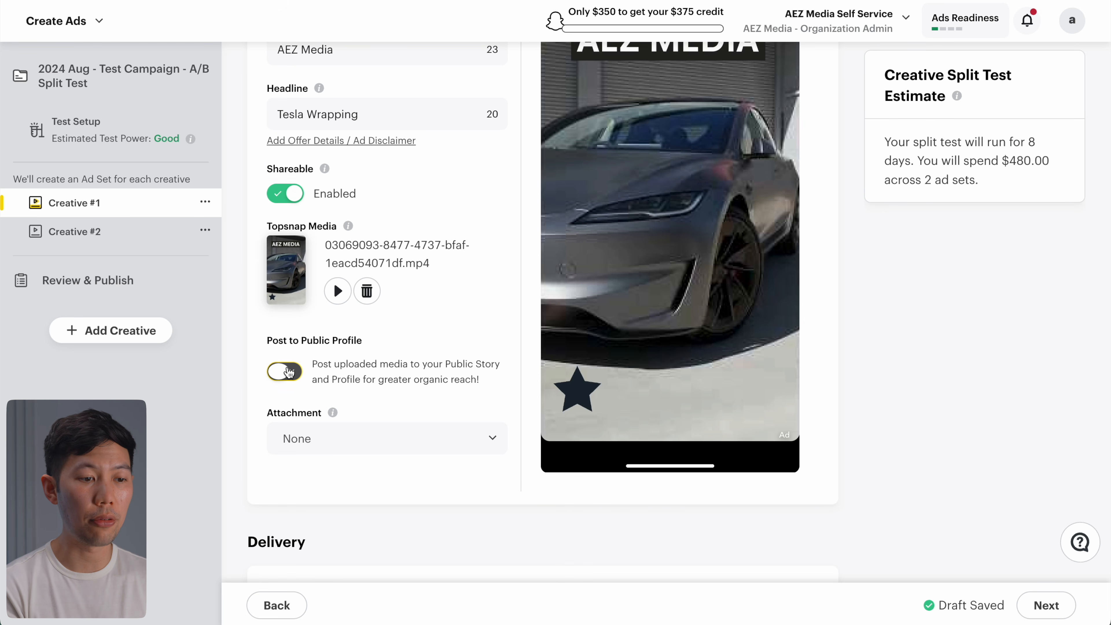
left_click(289, 372)
scroll(340, 358, "down", 1)
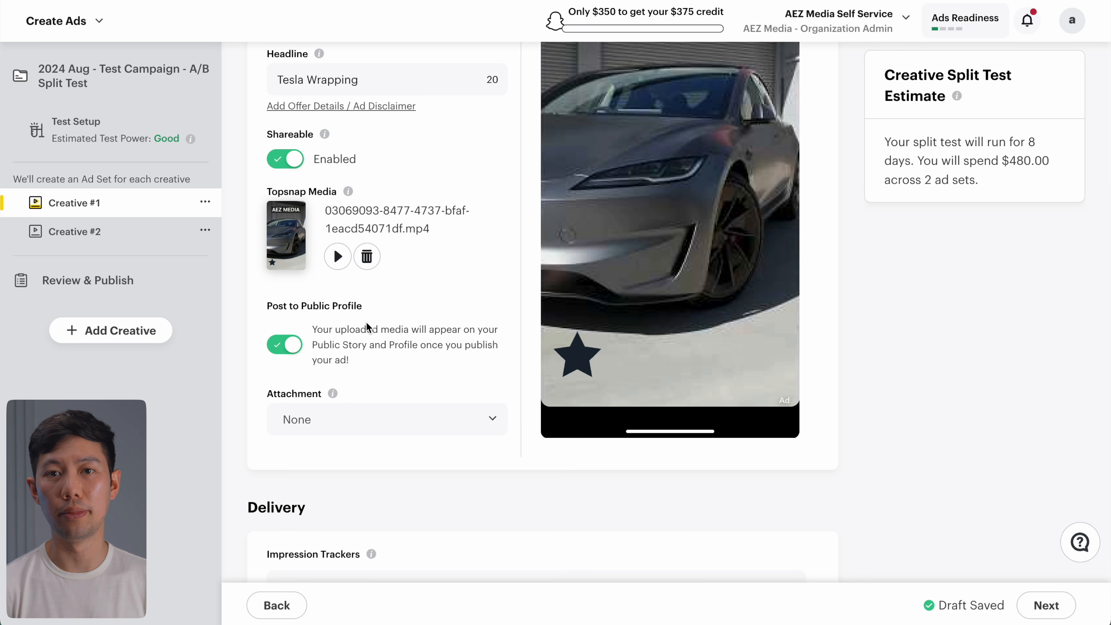
scroll(367, 326, "down", 3)
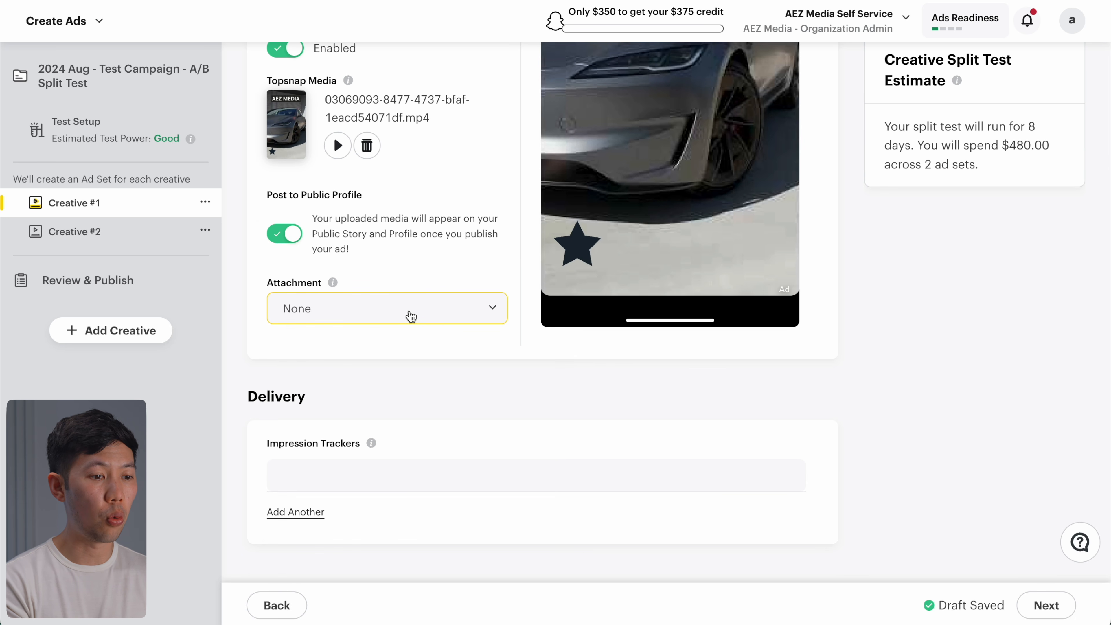
Step: Give Creative #1 a Website attachment with an Order Now call to action
left_click(411, 316)
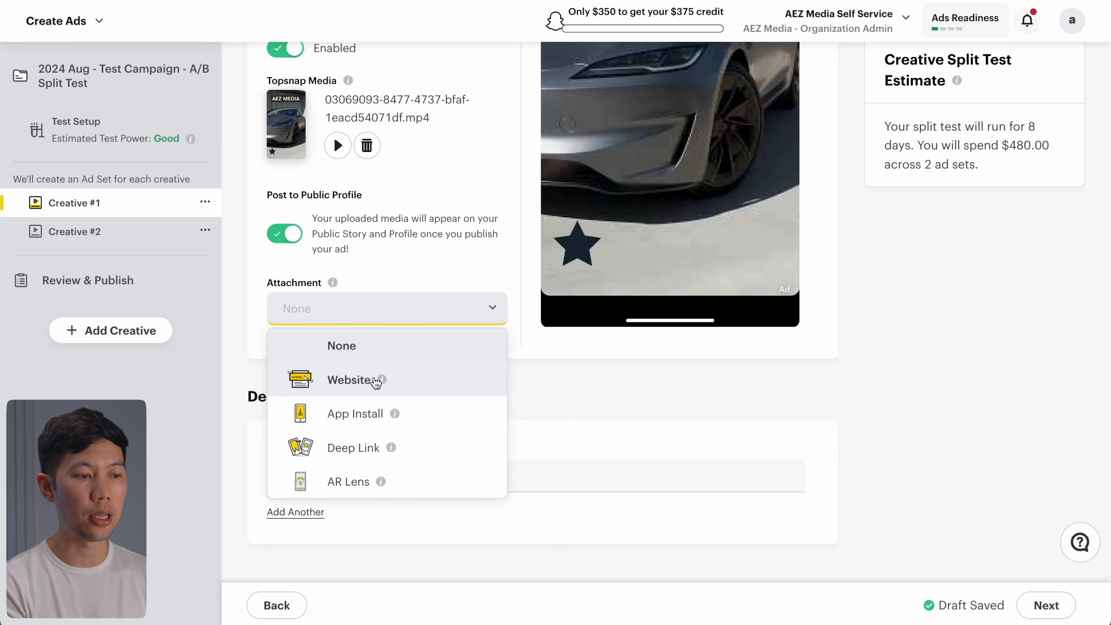
mouse_move(382, 384)
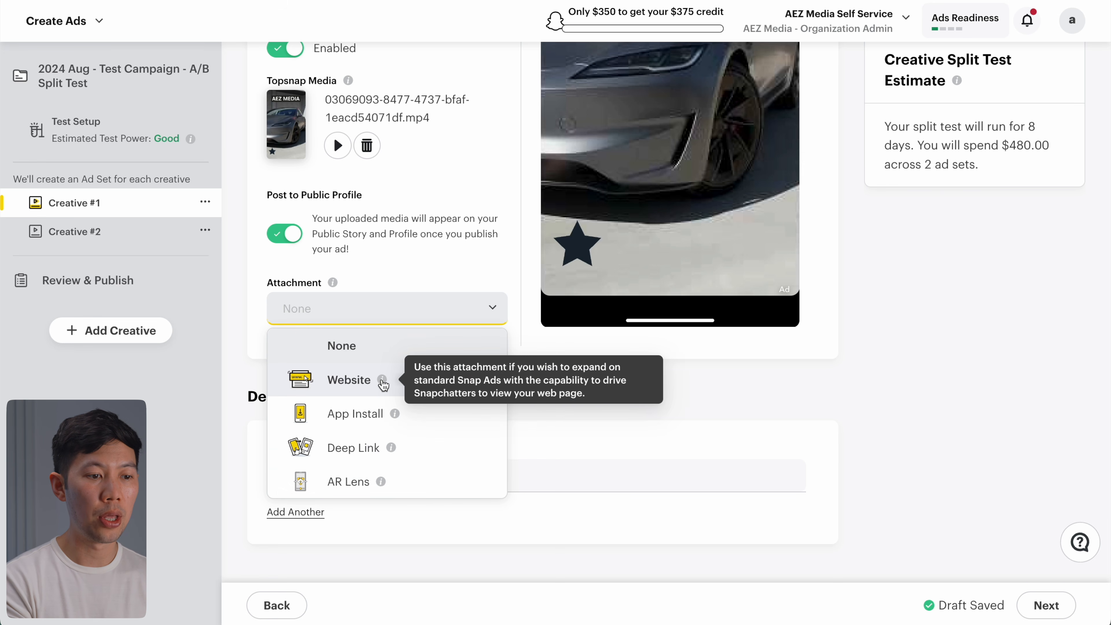
left_click(382, 380)
scroll(389, 363, "down", 2)
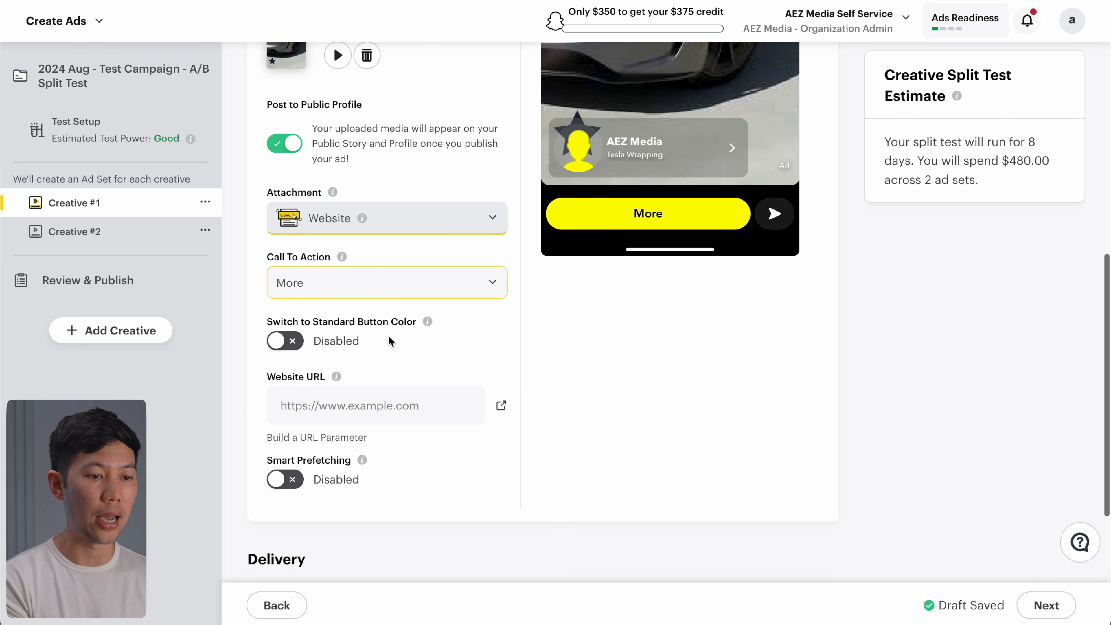
left_click(380, 283)
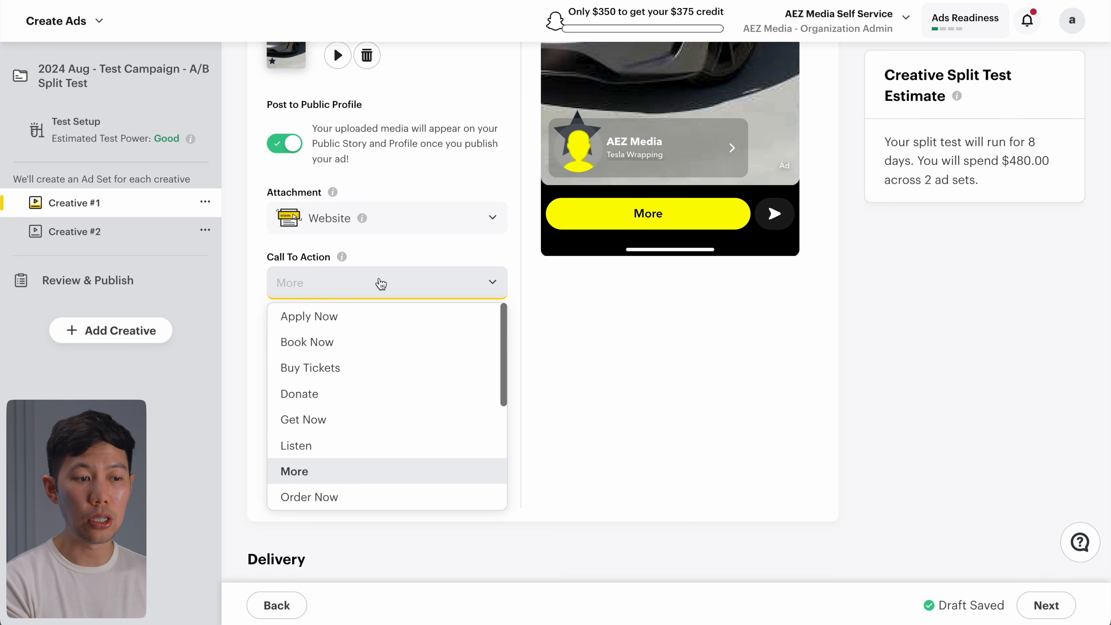
scroll(353, 453, "up", 1)
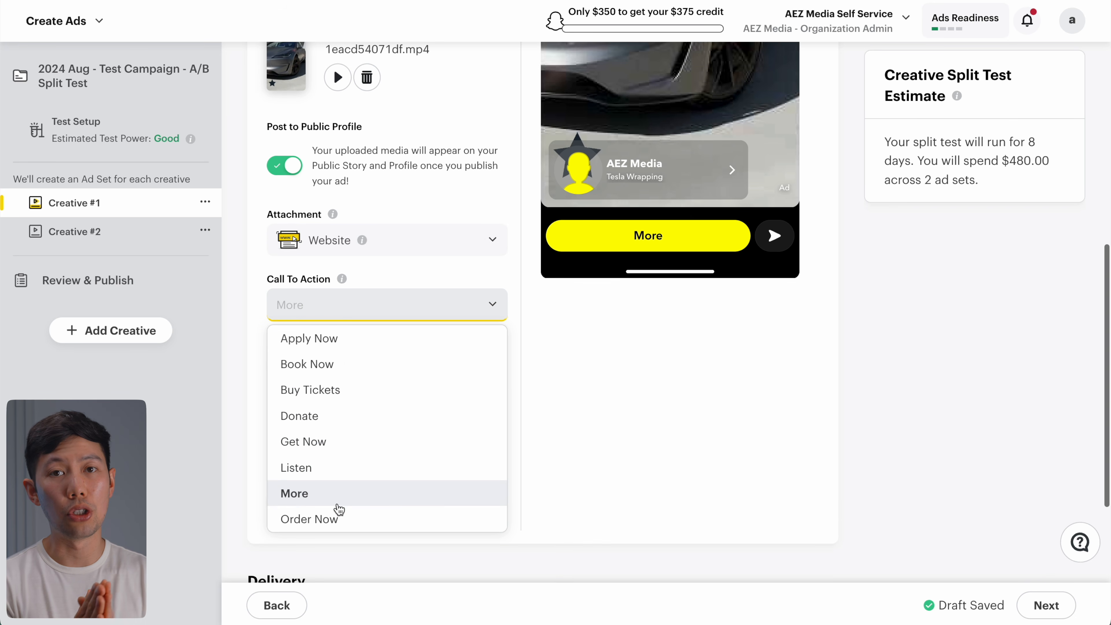
left_click(335, 520)
scroll(350, 350, "down", 2)
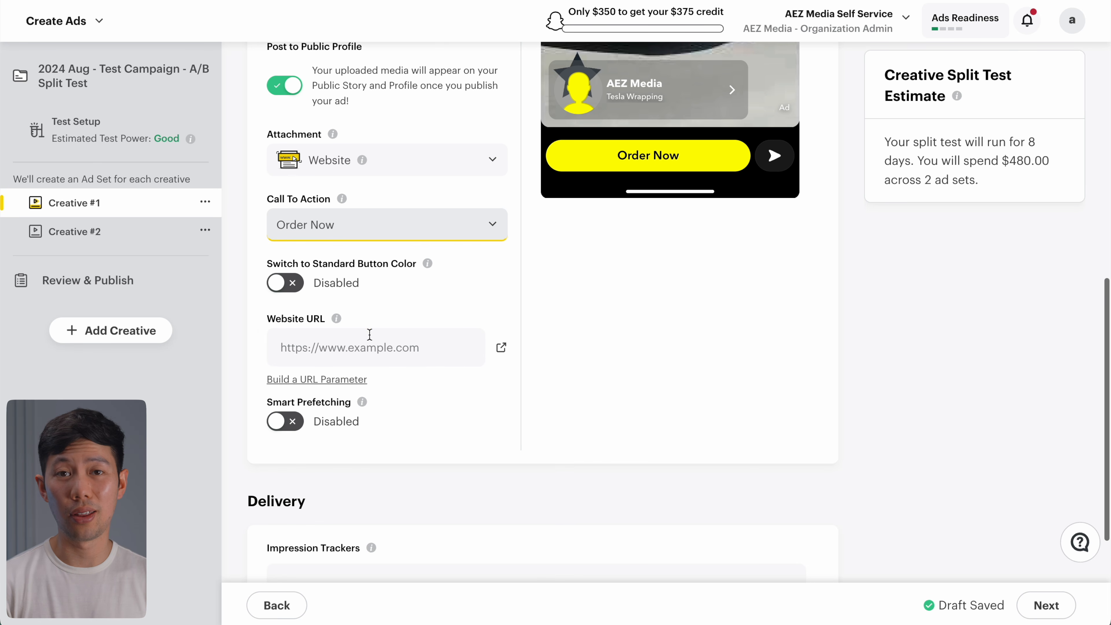
Step: Leave the website URL blank and continue to the Review & Publish summary
left_click(305, 347)
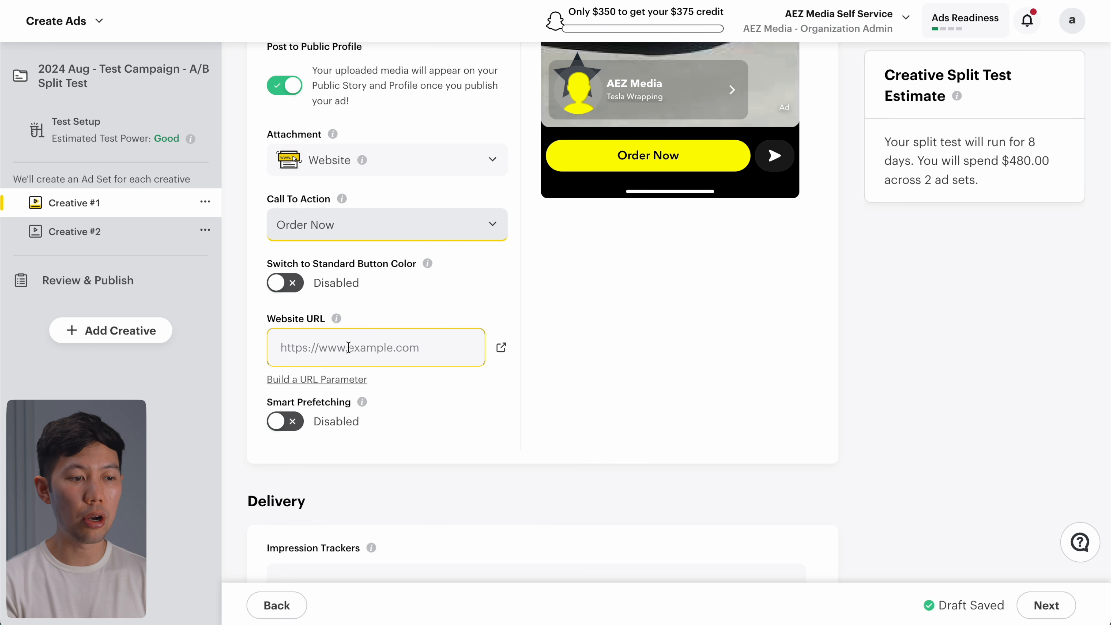
left_click(286, 421)
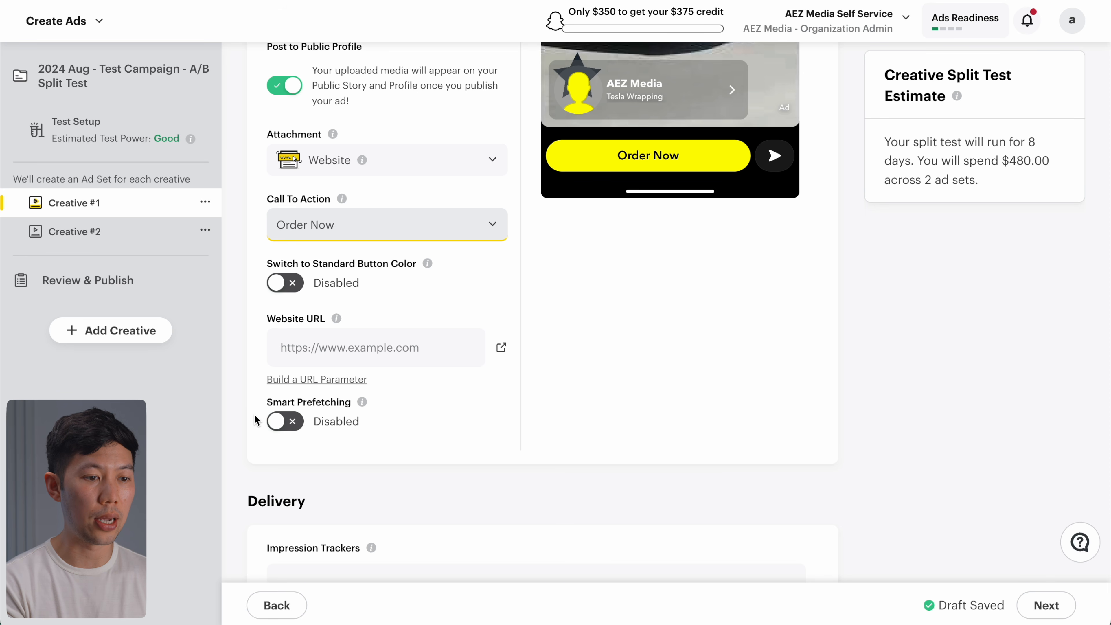
scroll(256, 420, "down", 2)
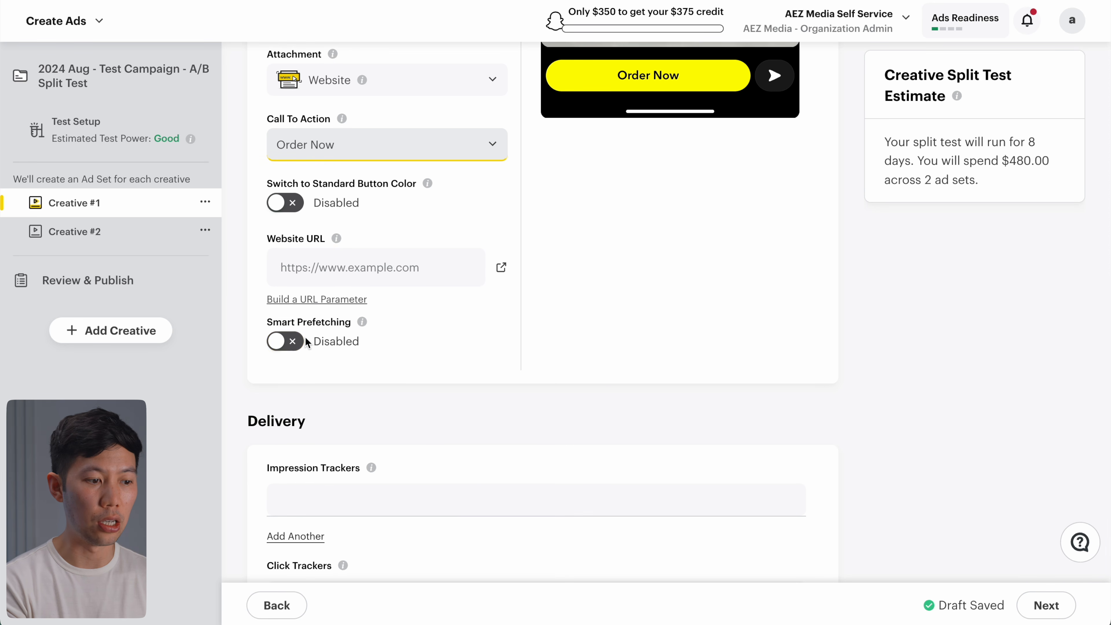
left_click(215, 279)
scroll(230, 273, "down", 2)
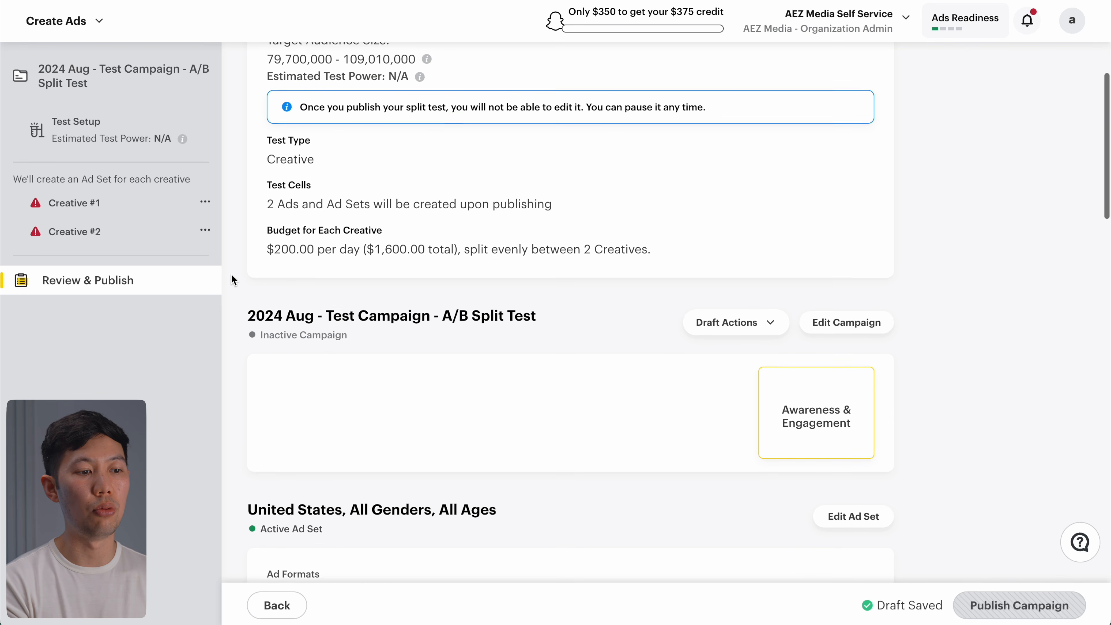
scroll(231, 273, "down", 5)
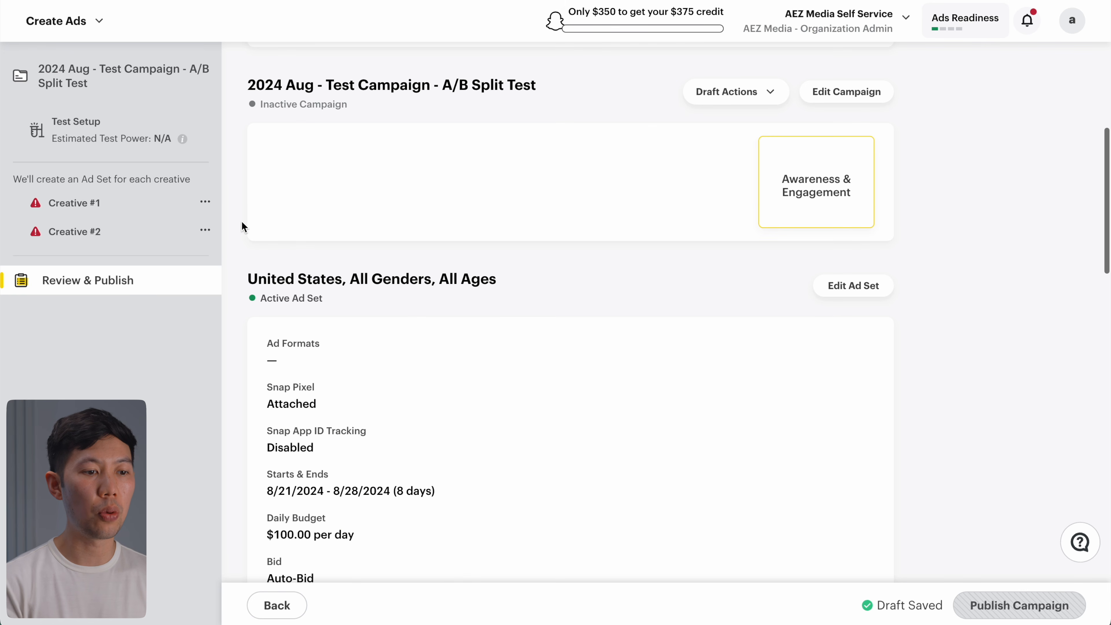
scroll(236, 221, "down", 10)
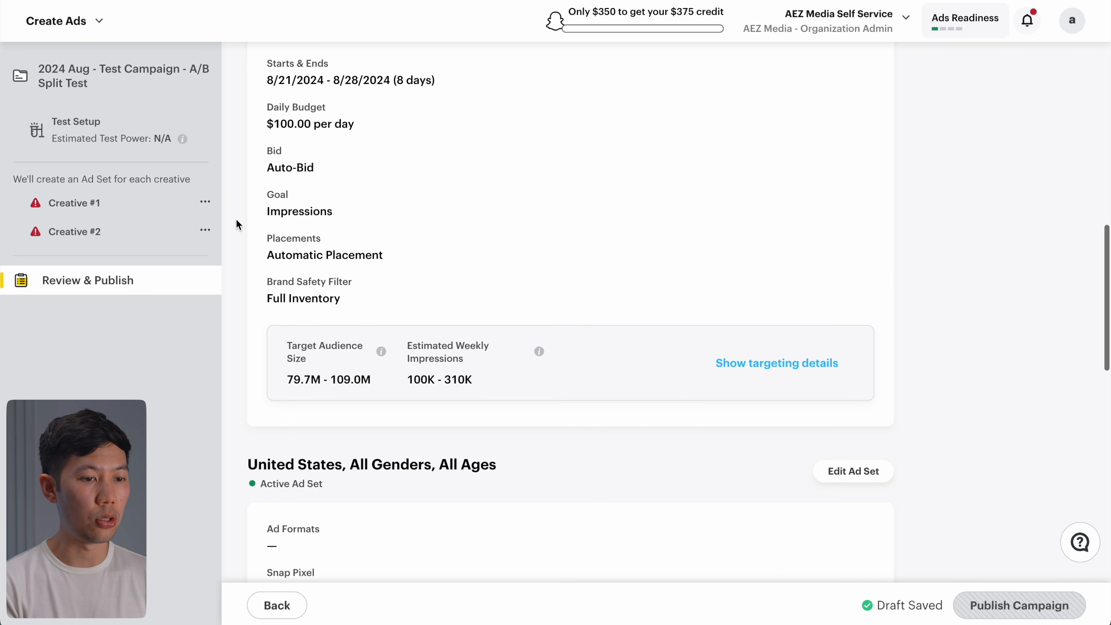
scroll(236, 223, "down", 7)
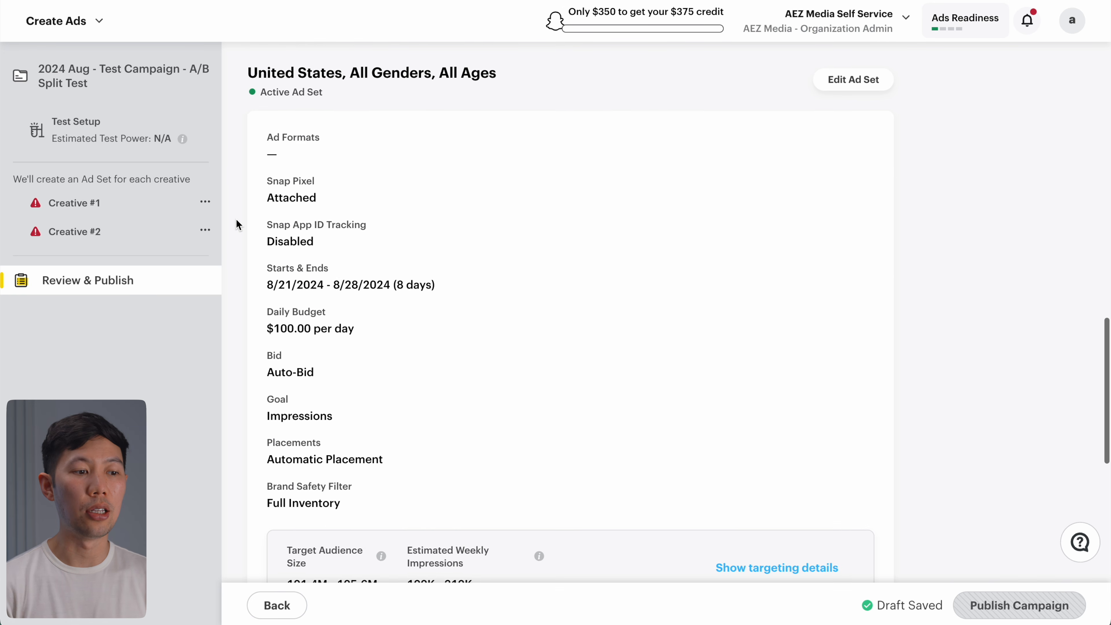
scroll(236, 223, "down", 2)
scroll(236, 223, "up", 1)
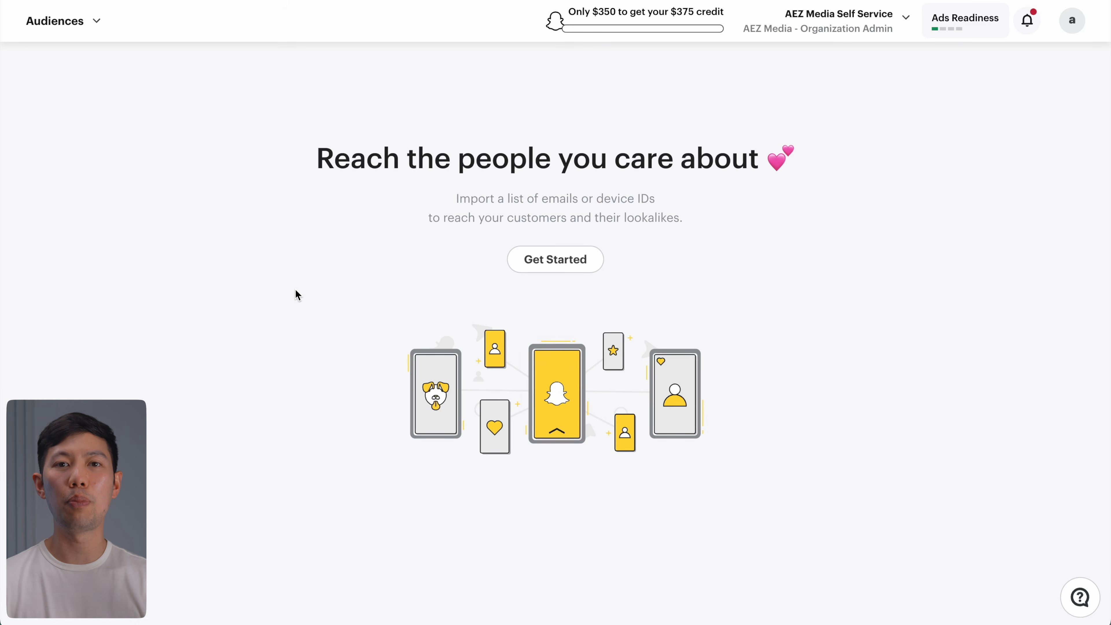
Step: Glance at the ad tools overview, then begin creating a new audience on the Audiences page
left_click(93, 32)
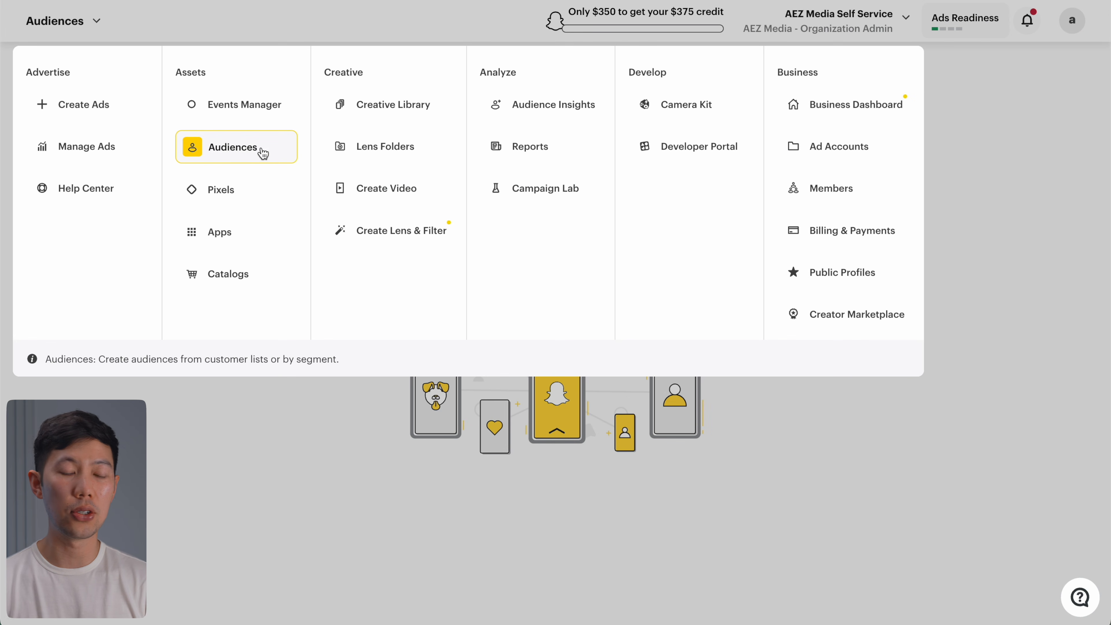
left_click(418, 394)
left_click(557, 271)
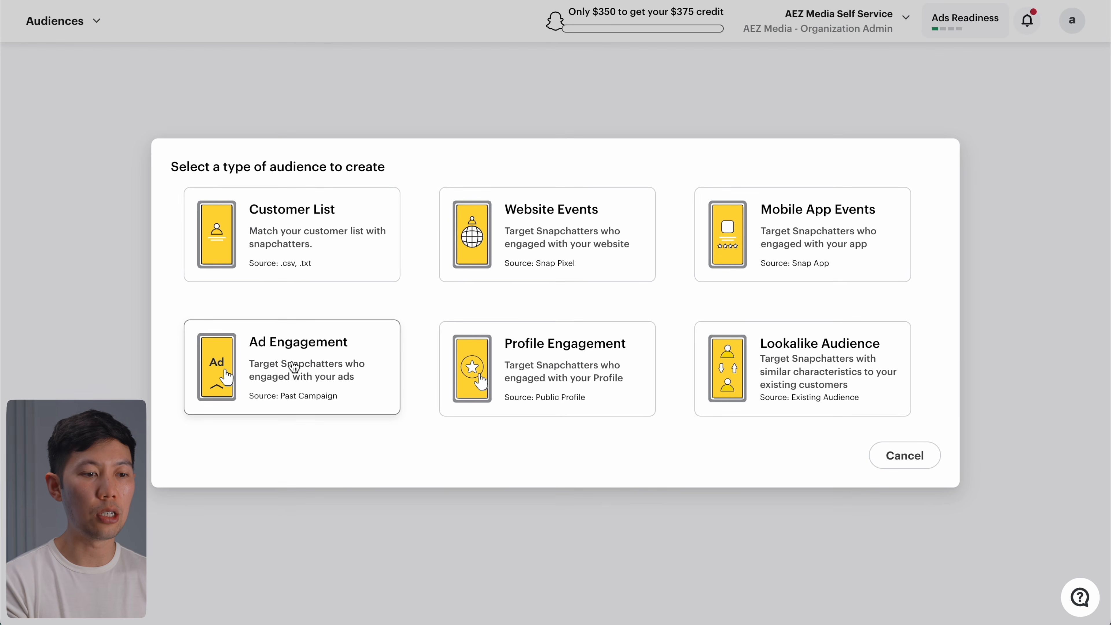
Step: Define an Ad Engagement audience: people who completed a top snap video ad in this ad account
left_click(293, 367)
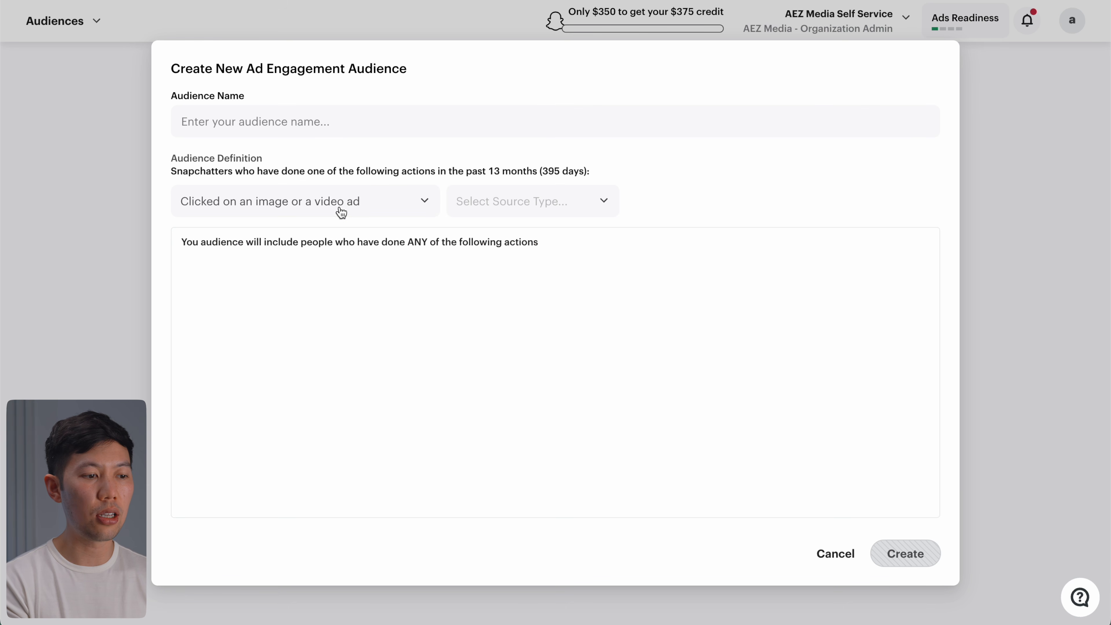
left_click(380, 201)
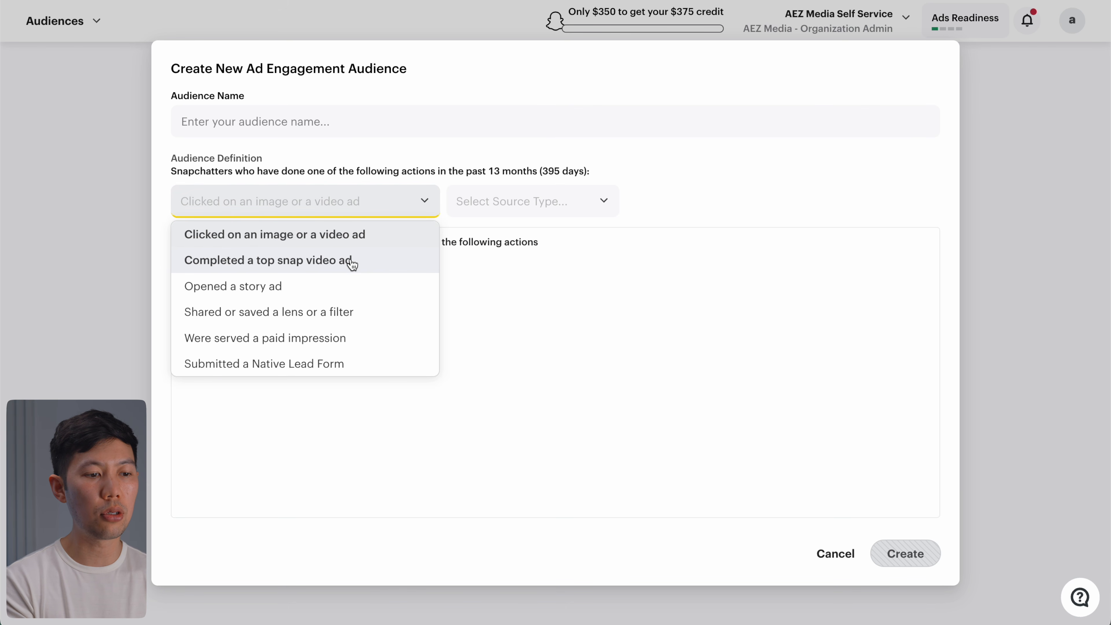
left_click(380, 265)
left_click(554, 213)
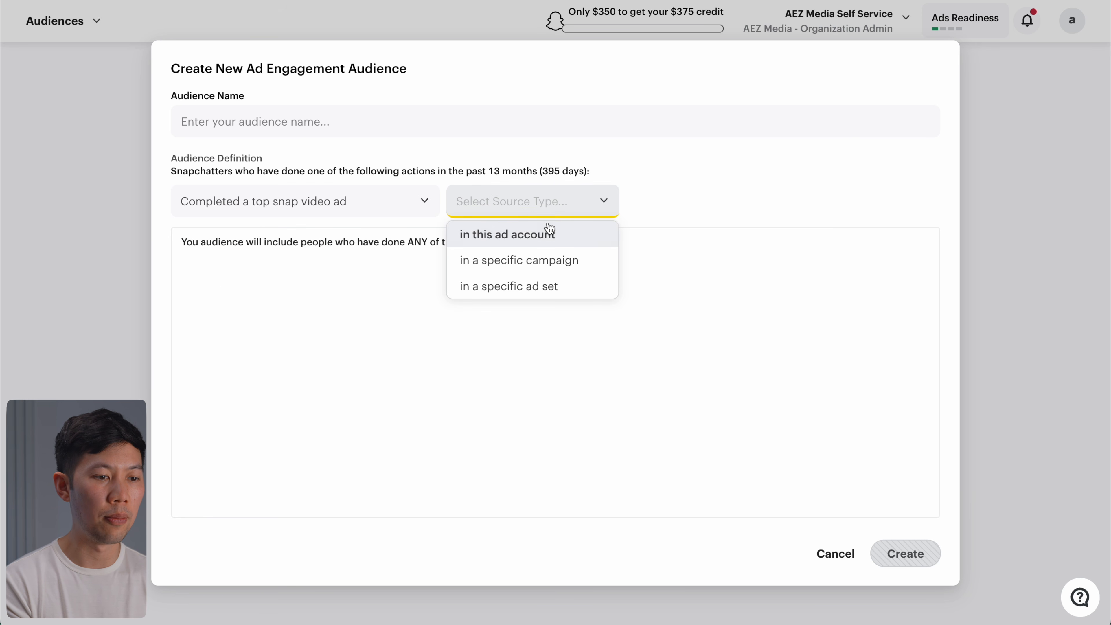
left_click(538, 232)
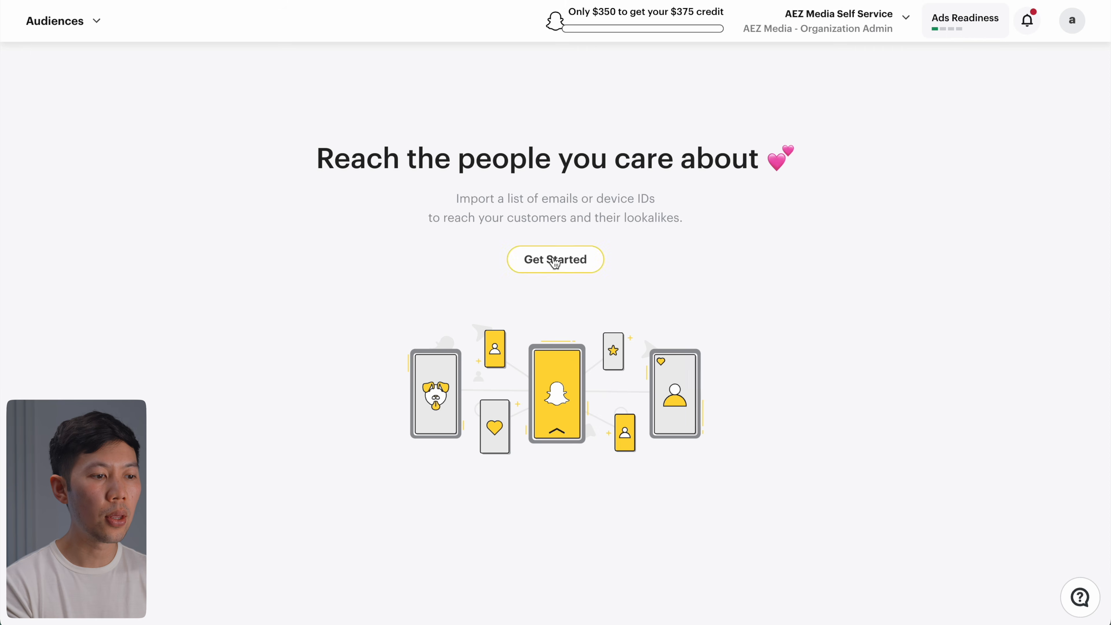
Step: Begin a new lookalike audience and keep the Balance lookalike type
left_click(555, 258)
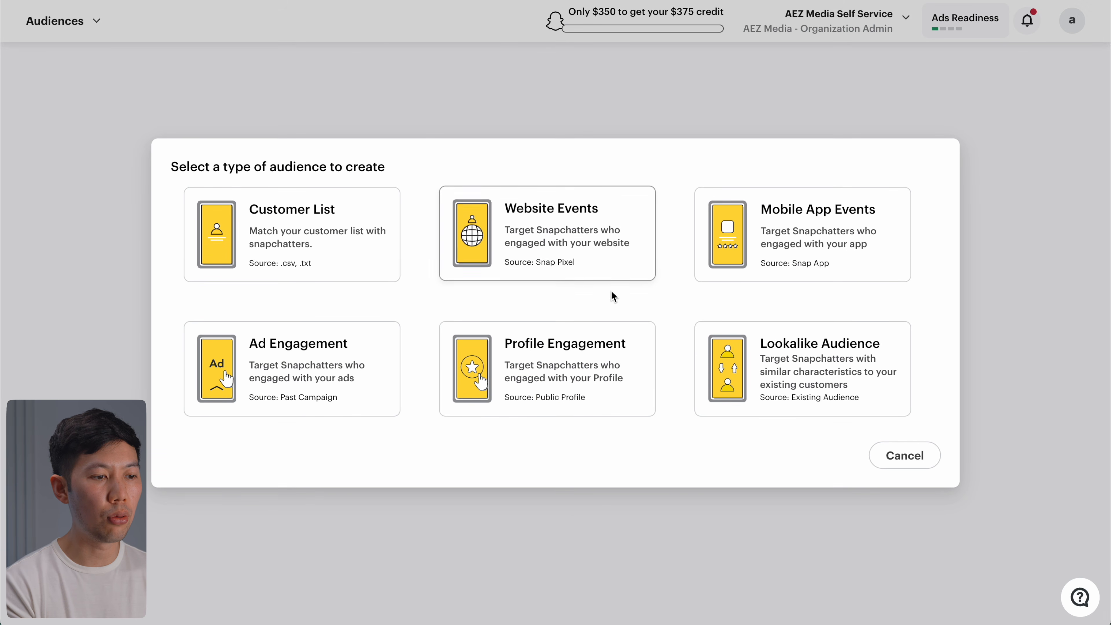
left_click(751, 368)
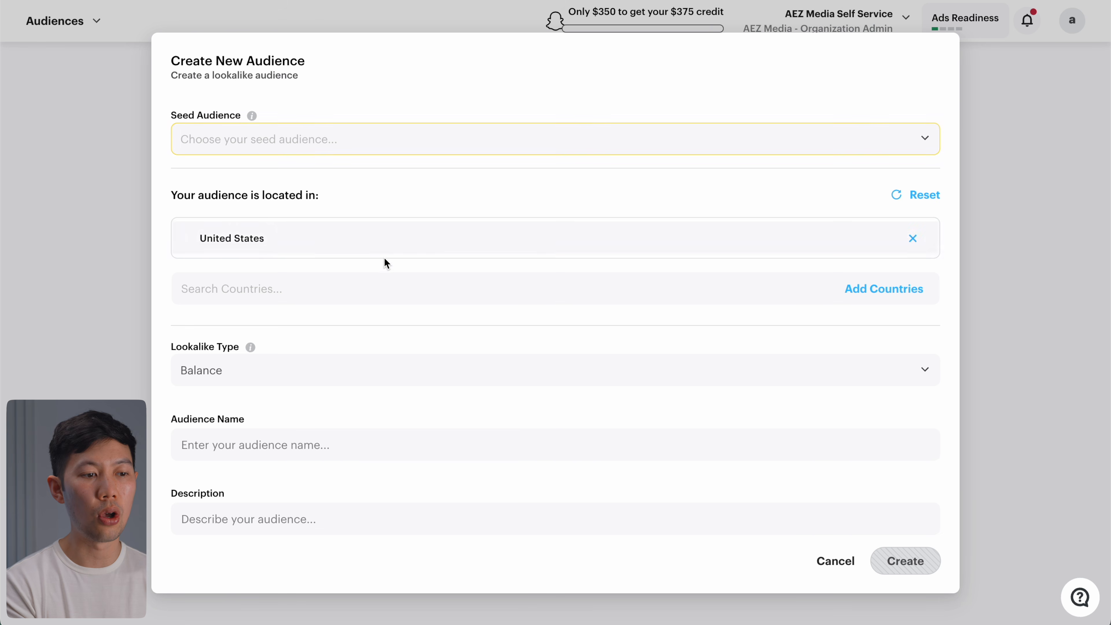
left_click(345, 356)
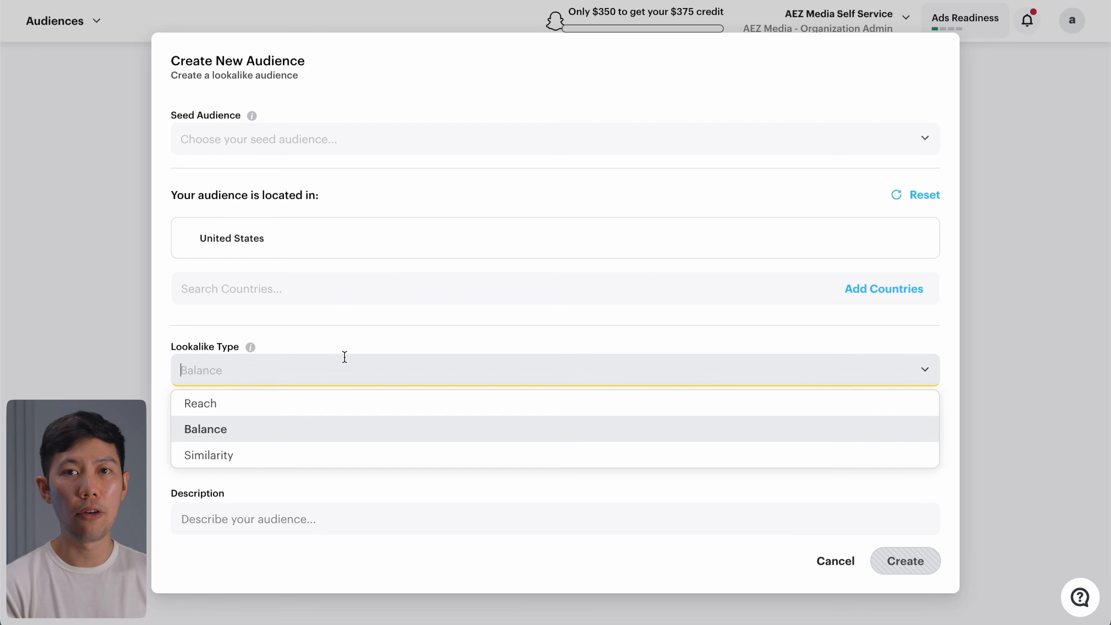
left_click(289, 438)
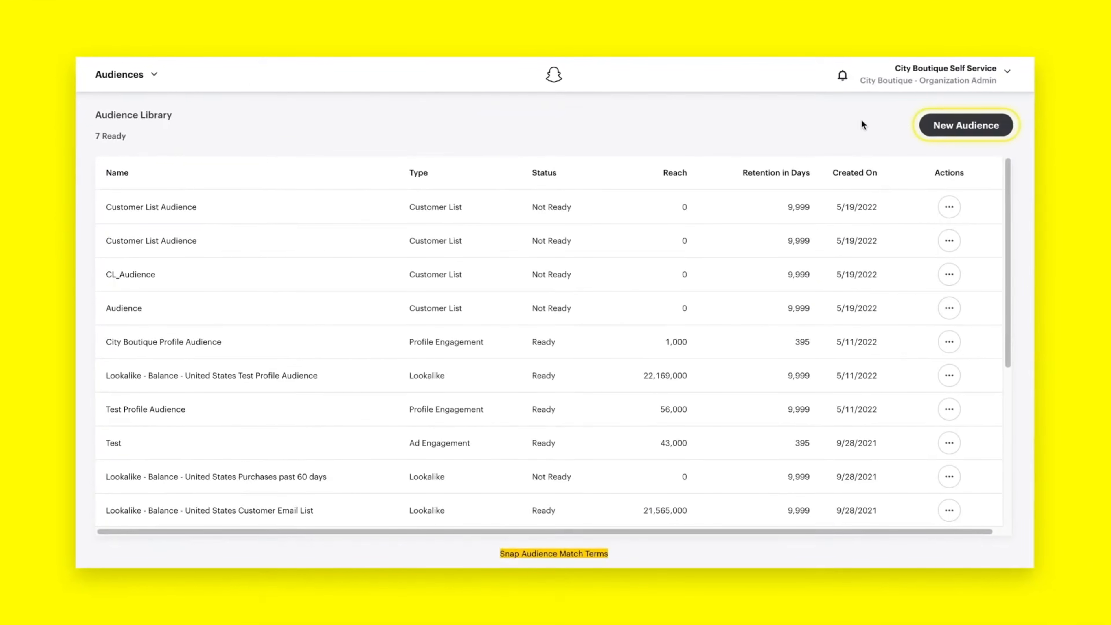
Step: Create a Balance lookalike of City Boutique Profile Audience, described 'Spring Audience 2022'
left_click(940, 122)
left_click(943, 176)
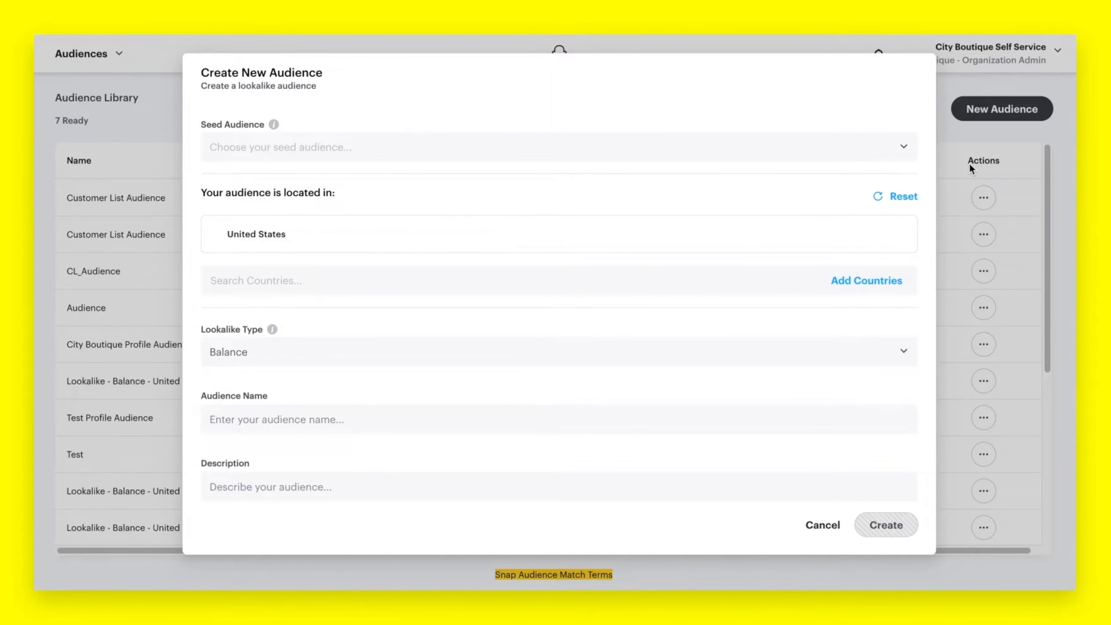
left_click(902, 147)
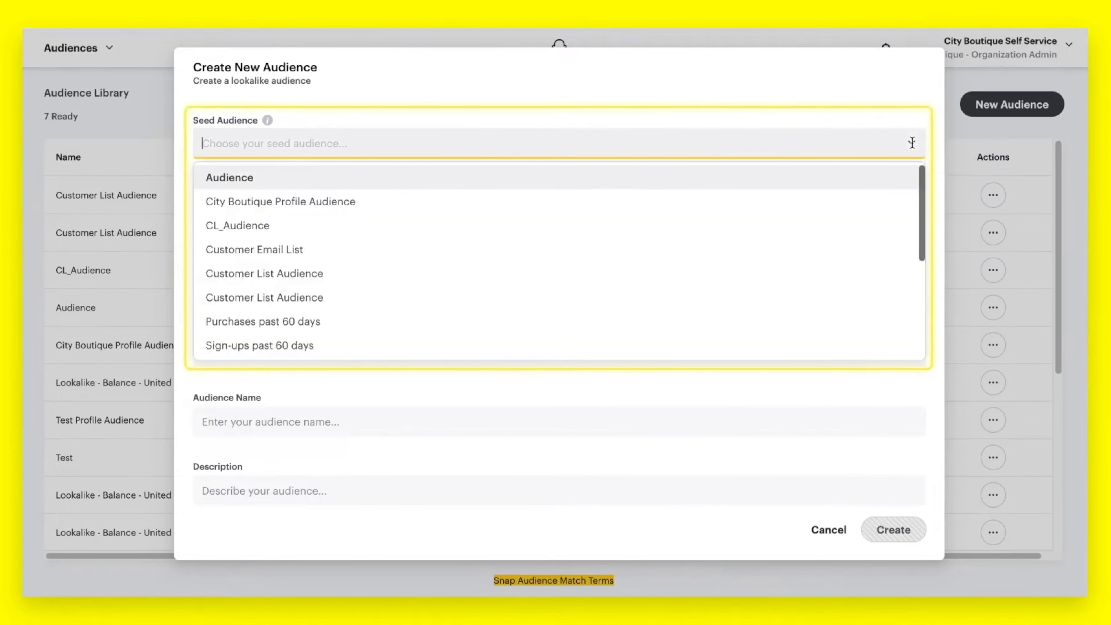
left_click(905, 202)
left_click(911, 352)
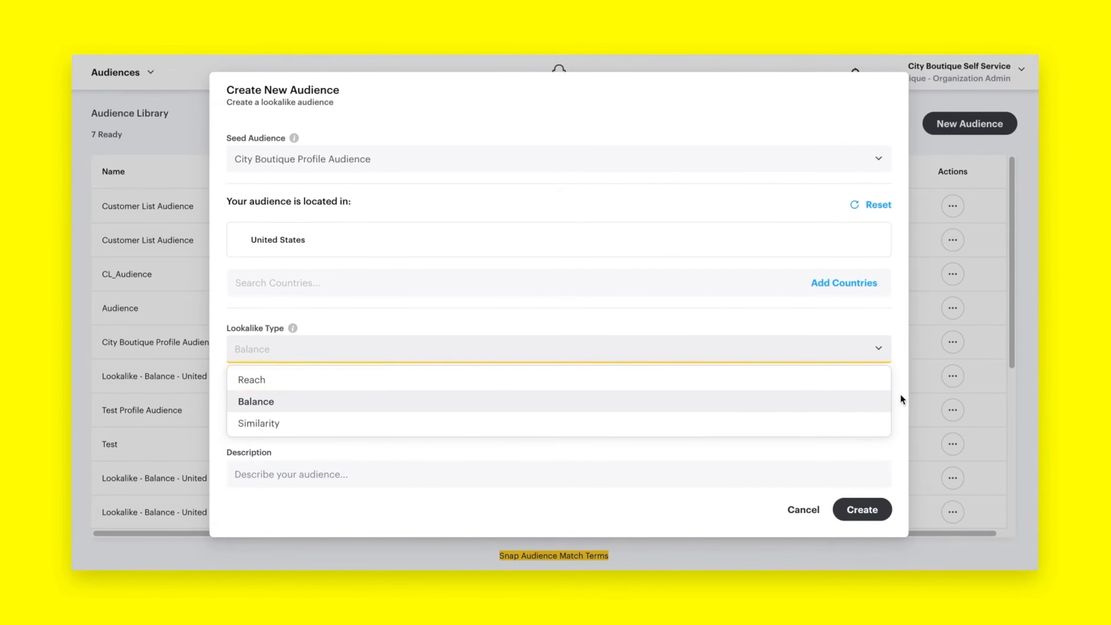
left_click(901, 398)
left_click(787, 467)
type("Spring Audience 2022")
left_click(869, 516)
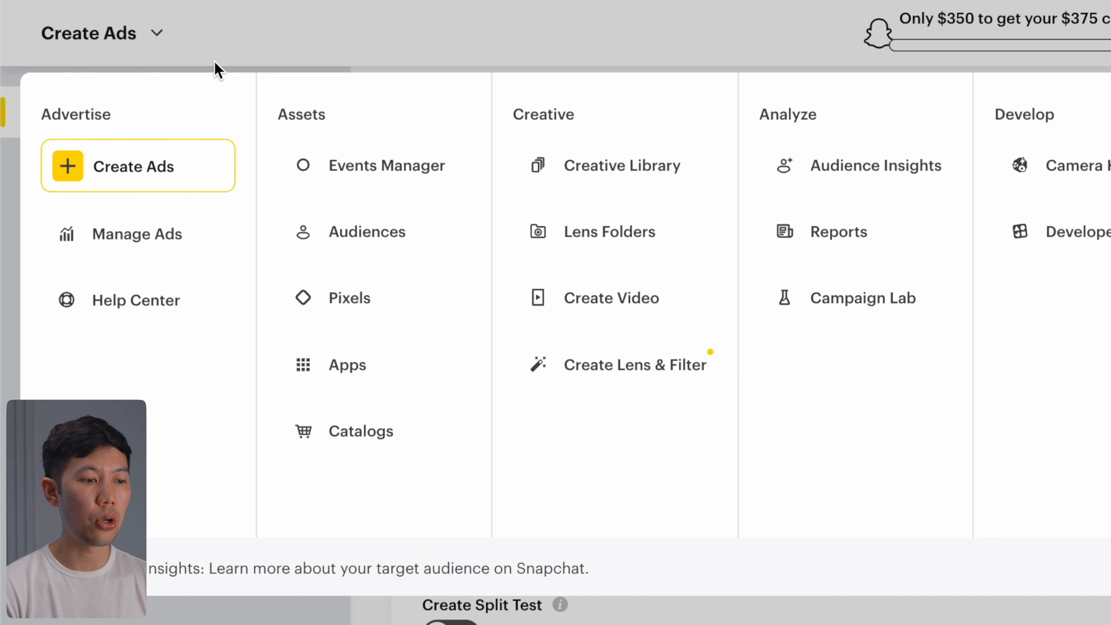
Step: Switch to Audience Insights and scroll through its overview
left_click(872, 174)
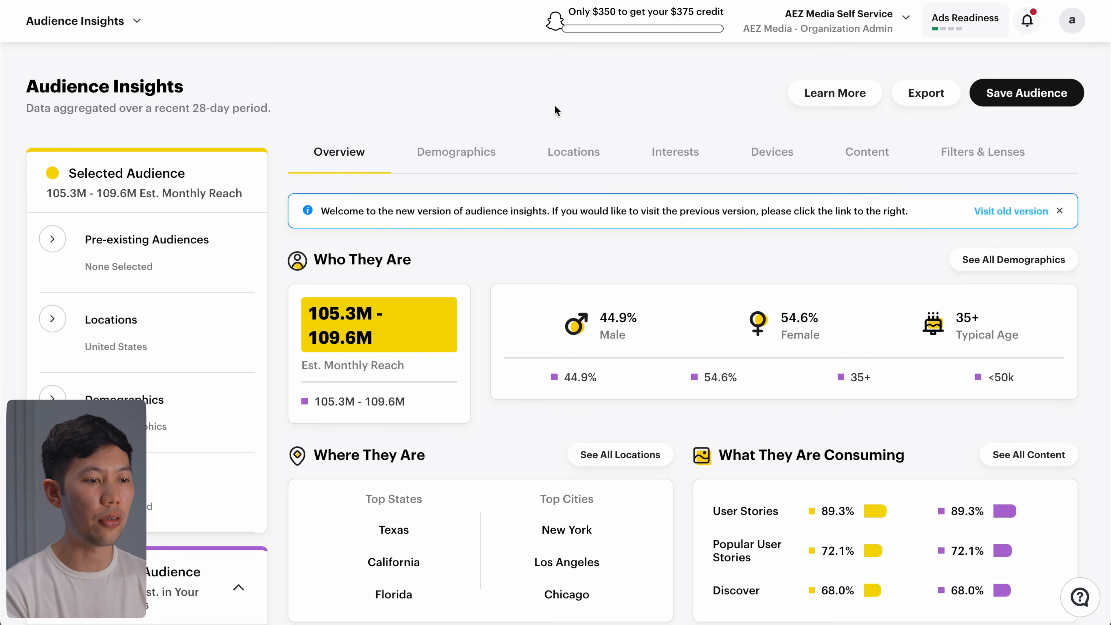
scroll(554, 107, "down", 4)
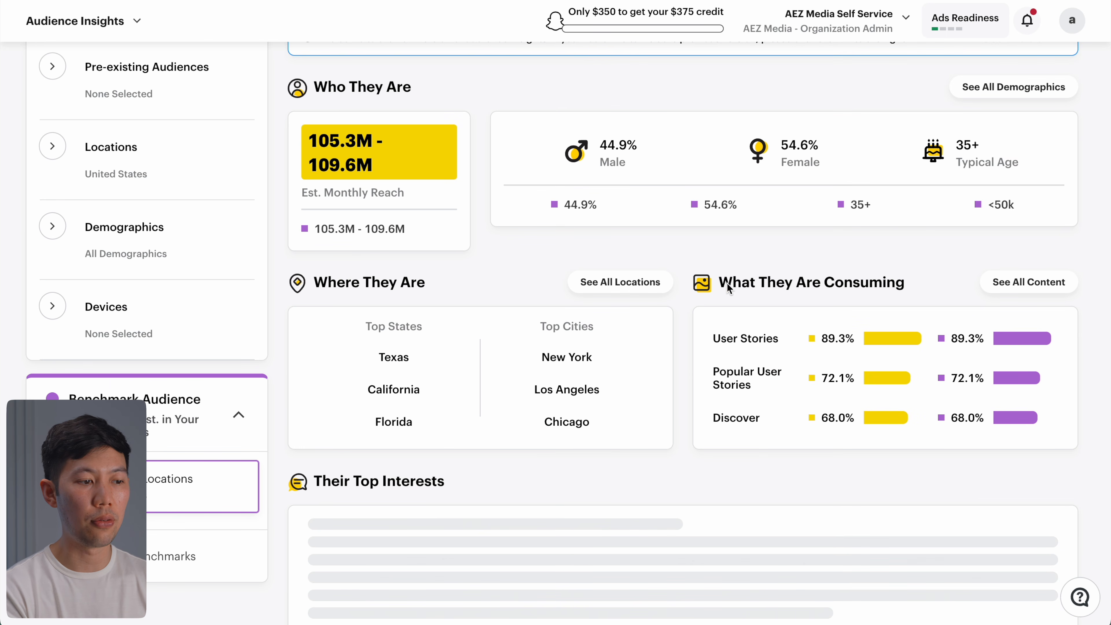
scroll(684, 297, "down", 1)
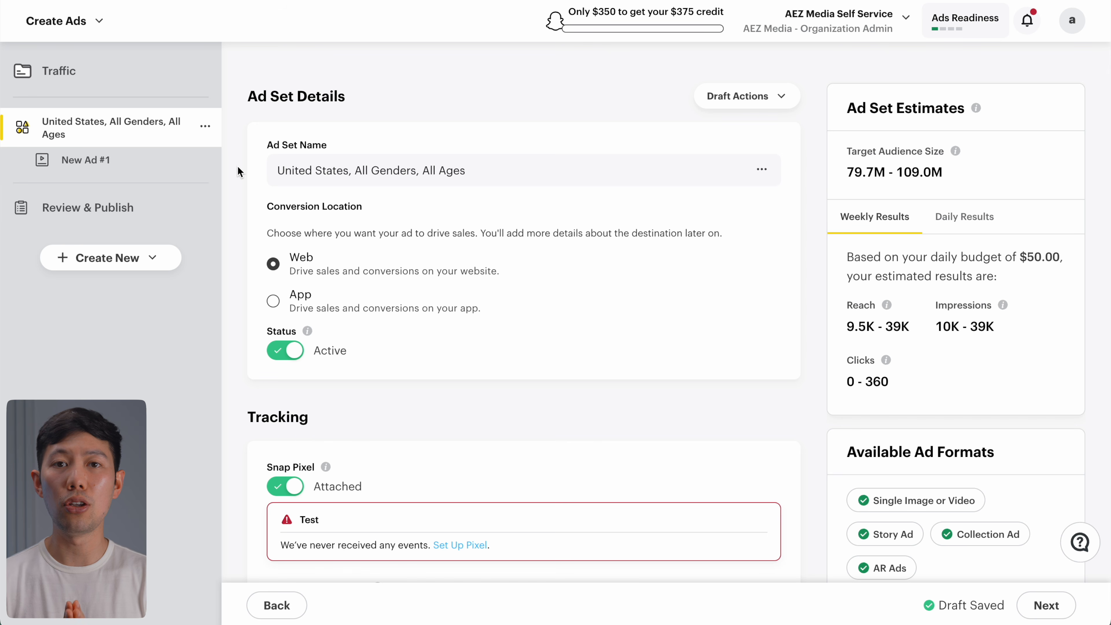
Step: Set the Traffic ad set's performance goal to Maximize Number of Landing Page Views, then review the bid options
scroll(237, 165, "down", 10)
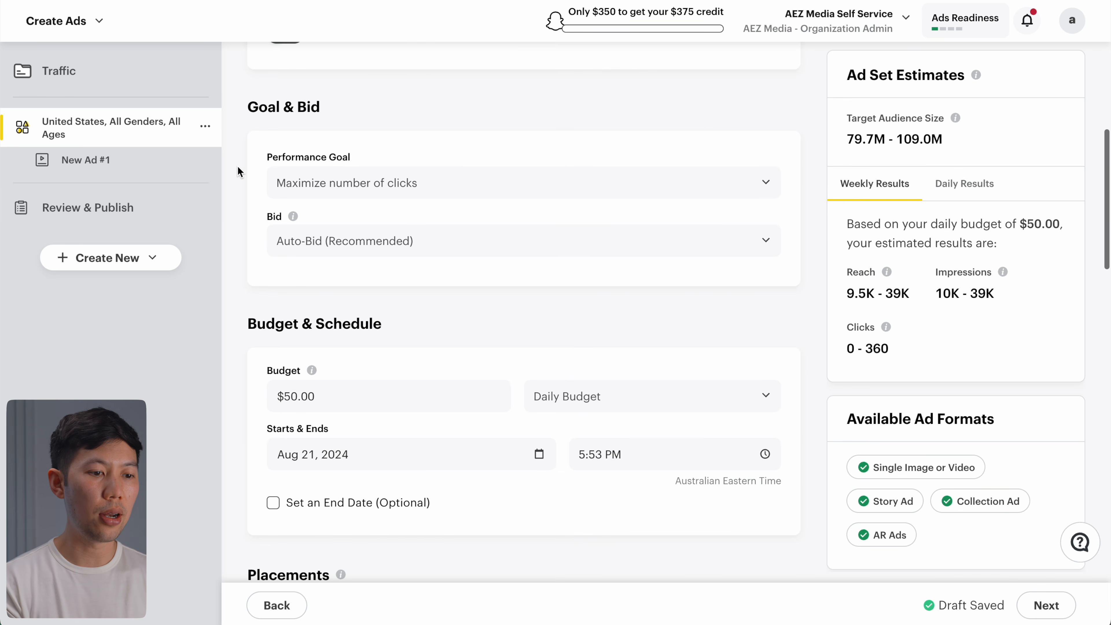
left_click(338, 192)
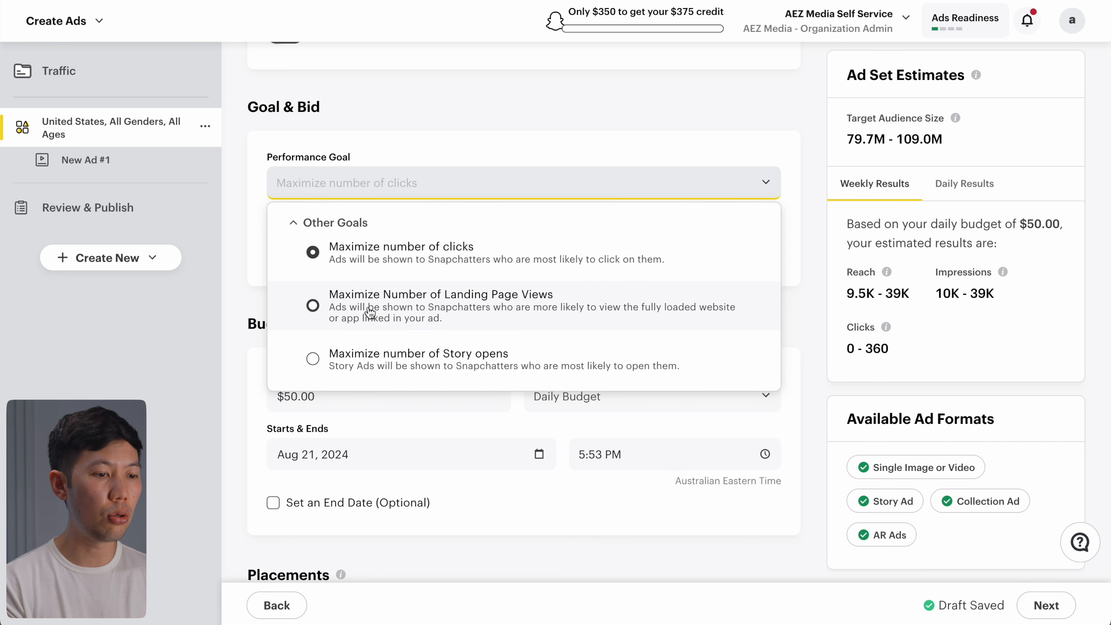
left_click(313, 306)
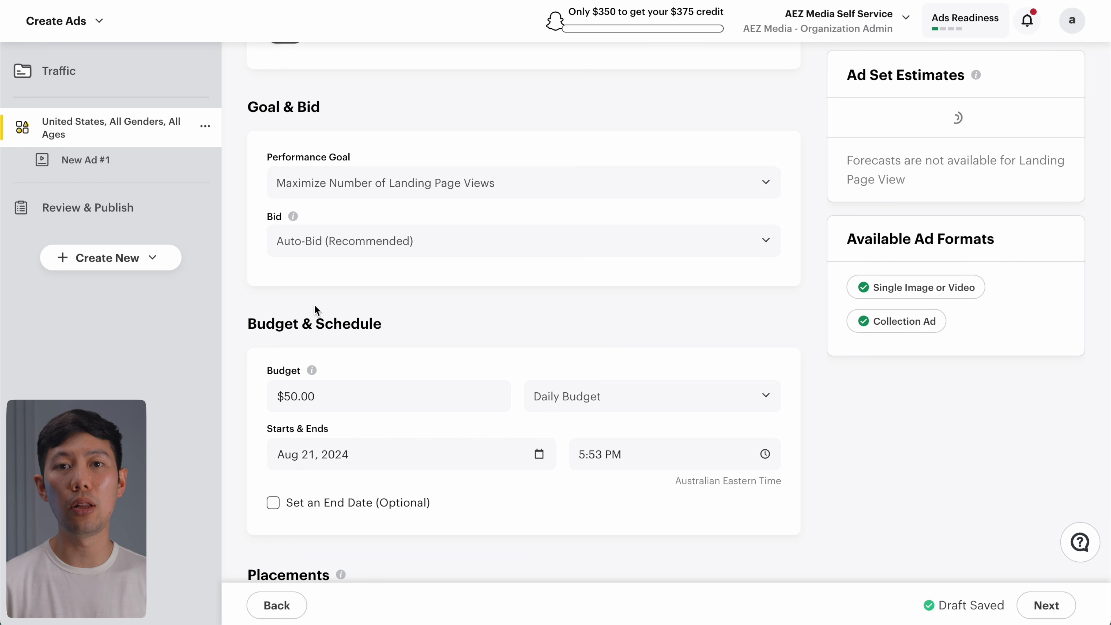
left_click(340, 250)
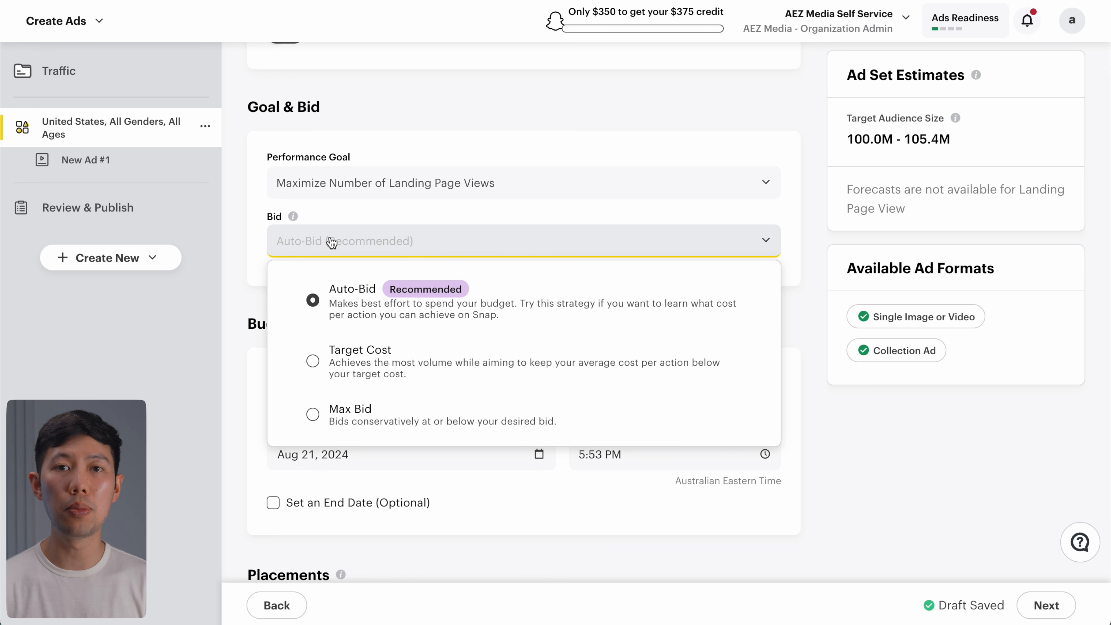
left_click(330, 197)
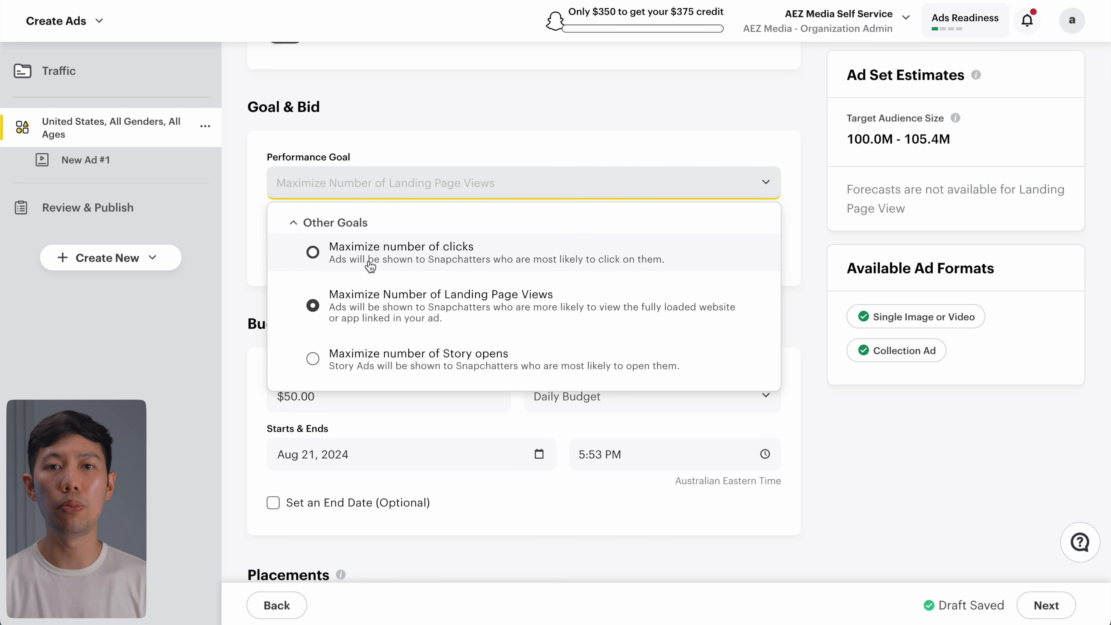